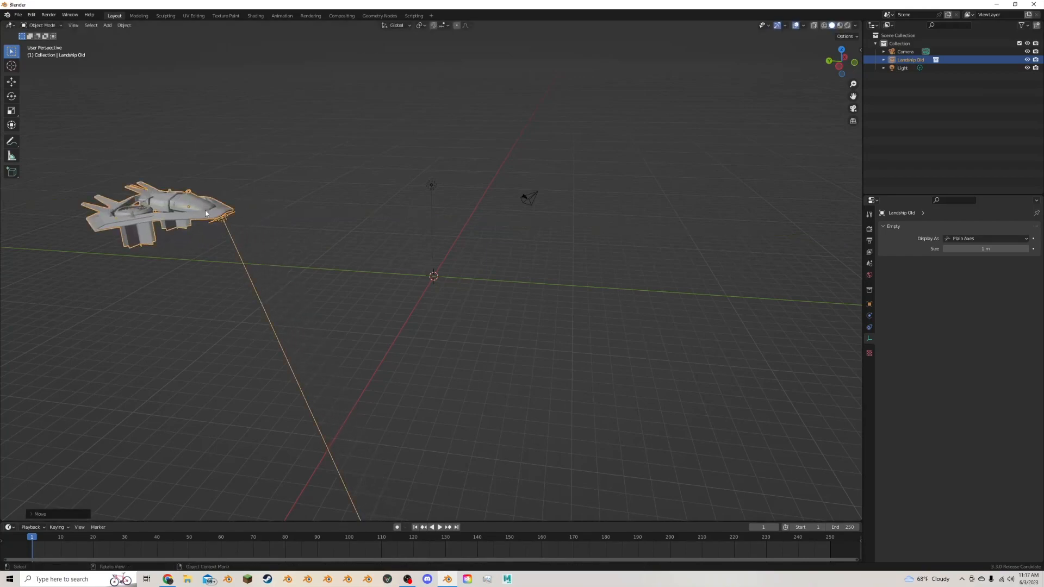
Shift the ship slightly along the Y axis with auto keying on to record its starting position at frame 1.
{"action": "key", "text": "g"}
{"action": "key", "text": "y"}
{"action": "left_click", "coordinate": [313, 231]}
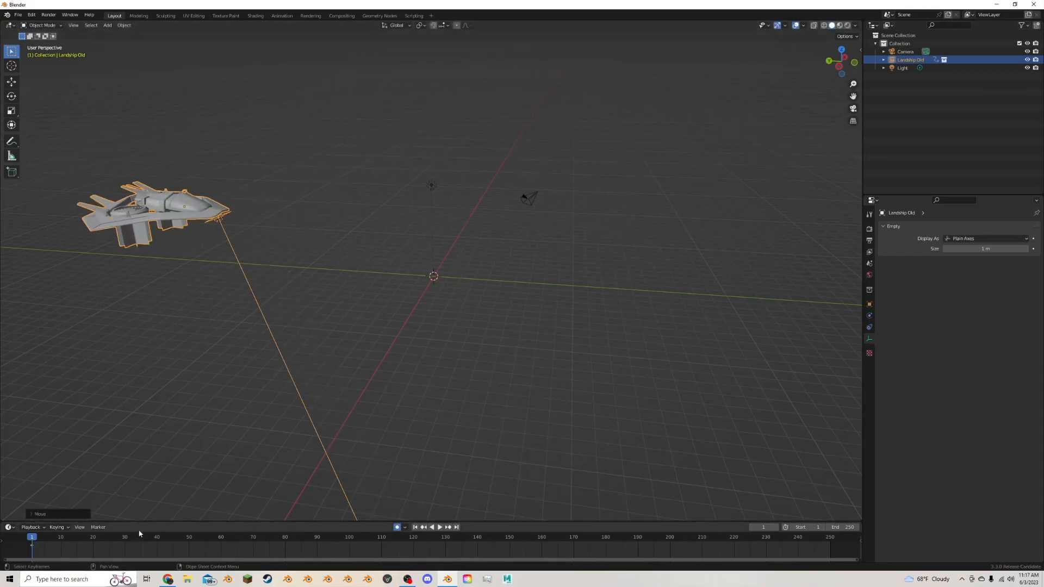
Keyframe the ship at frame 166 after moving it far across the grid along the Y axis.
{"action": "left_click_drag", "start_coordinate": [175, 544], "coordinate": [561, 568]}
{"action": "key", "text": "g"}
{"action": "key", "text": "y"}
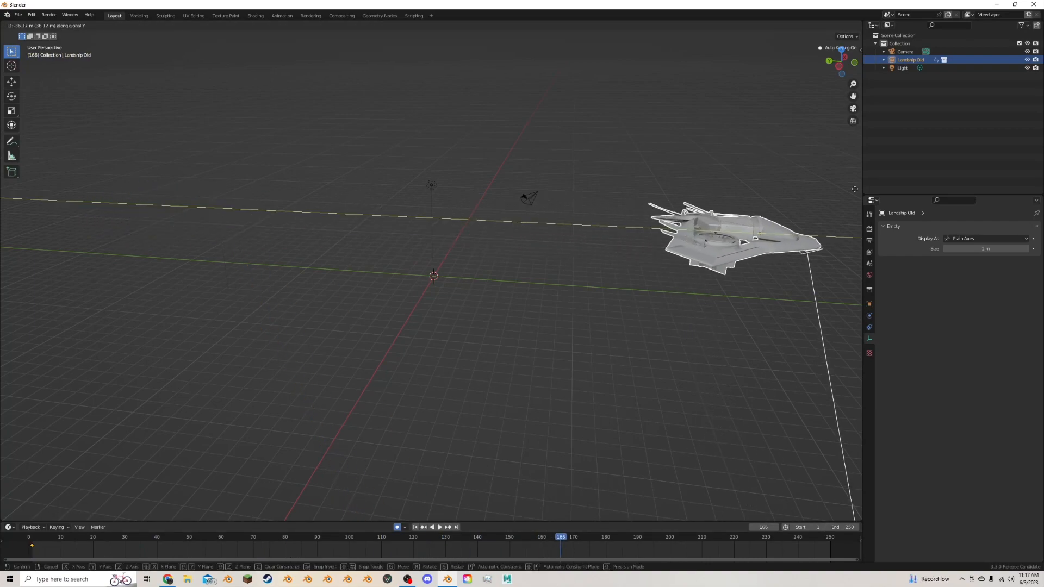
{"action": "left_click", "coordinate": [3, 248]}
Play the ship's straight-line animation from the first frame, stop it and return to frame 1.
{"action": "scroll", "coordinate": [441, 473], "scroll_direction": "down", "scroll_amount": 4}
{"action": "left_click", "coordinate": [420, 528]}
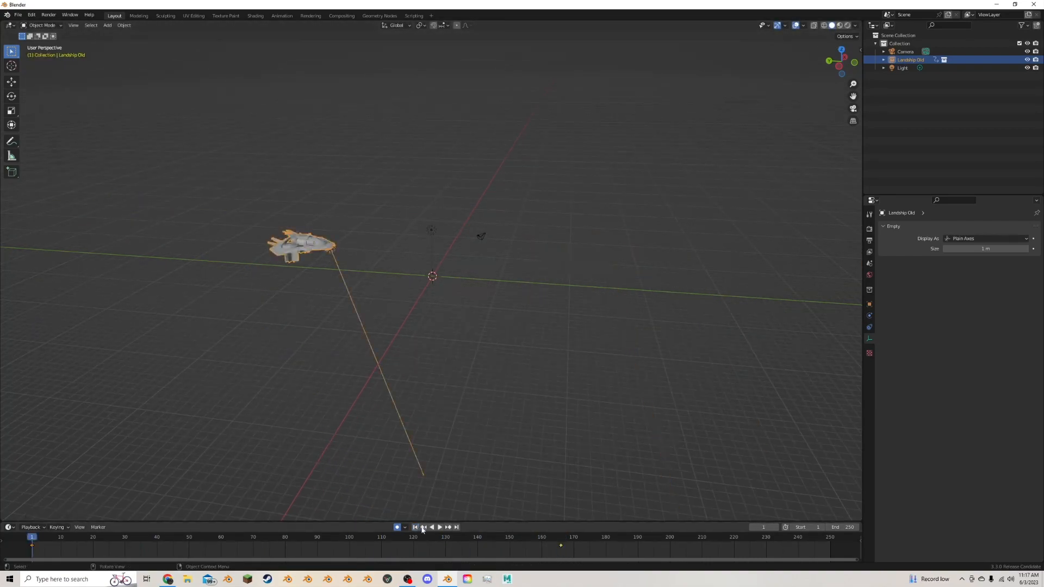
{"action": "left_click", "coordinate": [439, 527]}
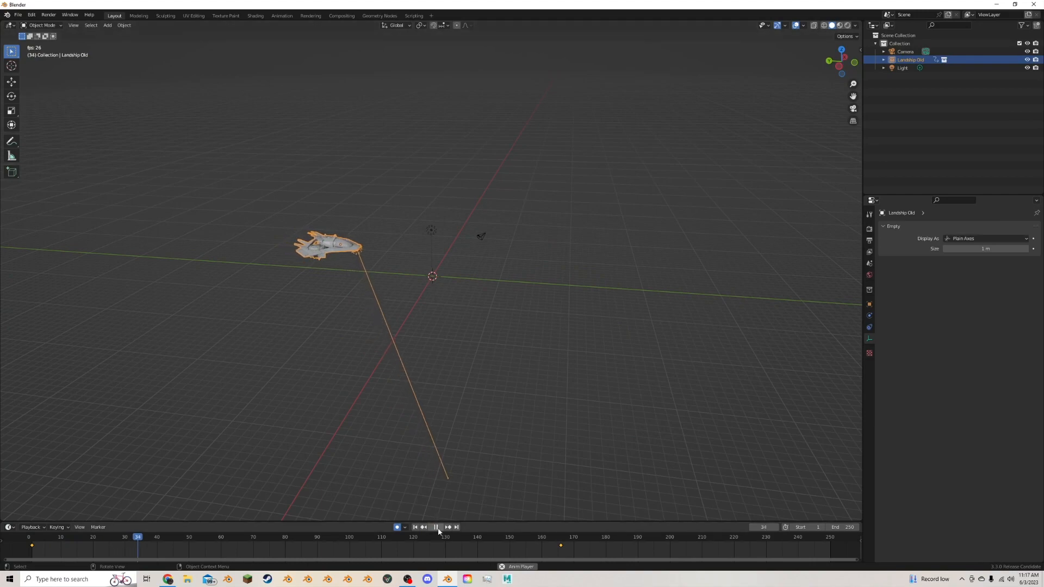
{"action": "left_click", "coordinate": [435, 527]}
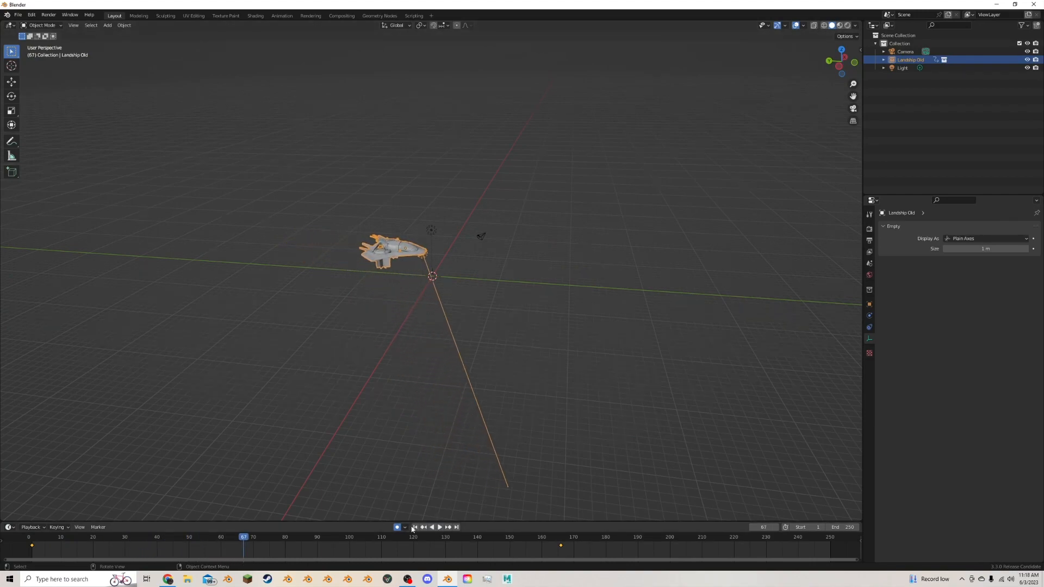
{"action": "left_click", "coordinate": [415, 527]}
In top view, rotate and move the ship at frame 19 to keyframe a turn toward positive X.
{"action": "middle_click_drag", "start_coordinate": [435, 294], "coordinate": [438, 356]}
{"action": "left_click", "coordinate": [841, 59]}
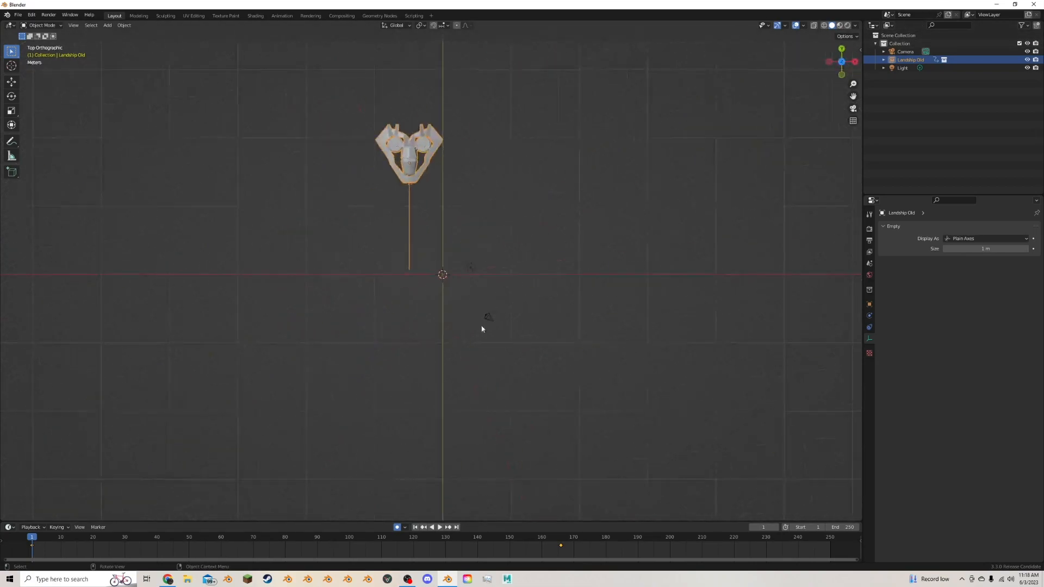
{"action": "left_click", "coordinate": [90, 544]}
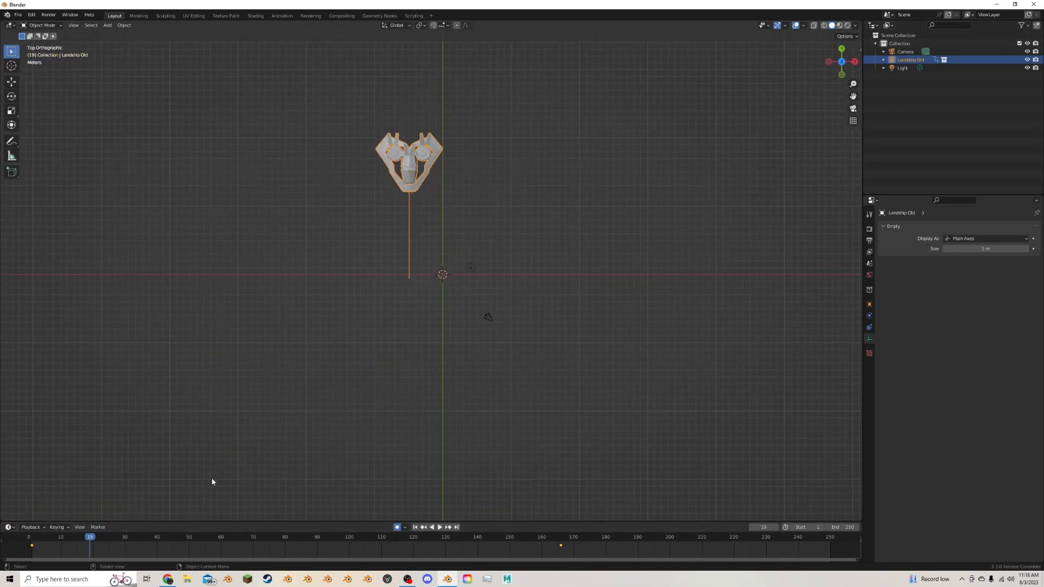
{"action": "key", "text": "r"}
{"action": "left_click", "coordinate": [501, 99]}
{"action": "key", "text": "g"}
{"action": "left_click", "coordinate": [543, 122]}
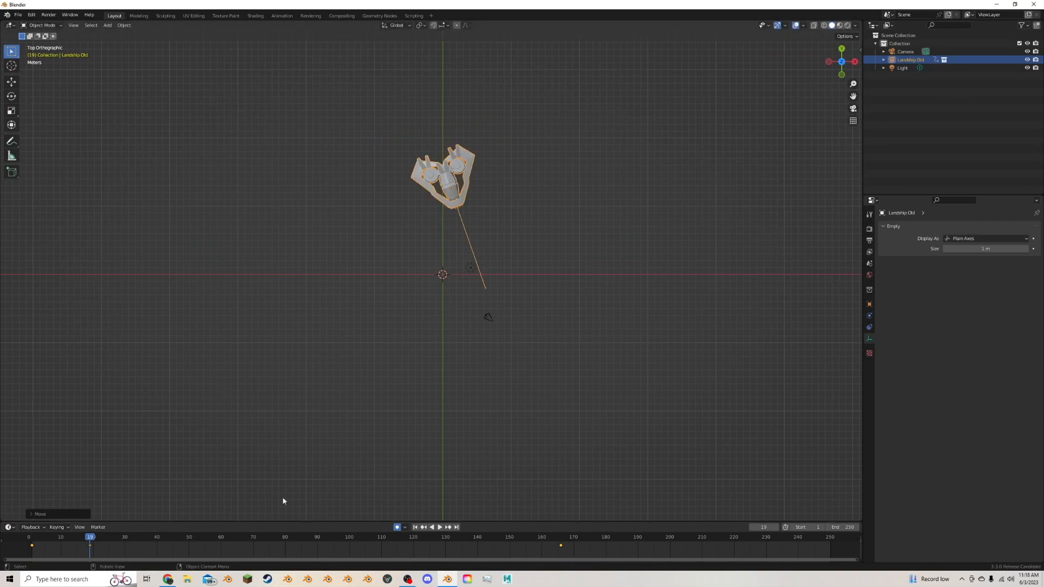
At about frame 47, rotate and move the ship to keyframe a turn toward negative X.
{"action": "left_click", "coordinate": [180, 535]}
{"action": "key", "text": "r"}
{"action": "left_click", "coordinate": [490, 420]}
{"action": "key", "text": "g"}
{"action": "left_click", "coordinate": [377, 441]}
At frame 84, rotate the ship back toward positive X and move it to keyframe another turn.
{"action": "left_click", "coordinate": [298, 537]}
{"action": "key", "text": "r"}
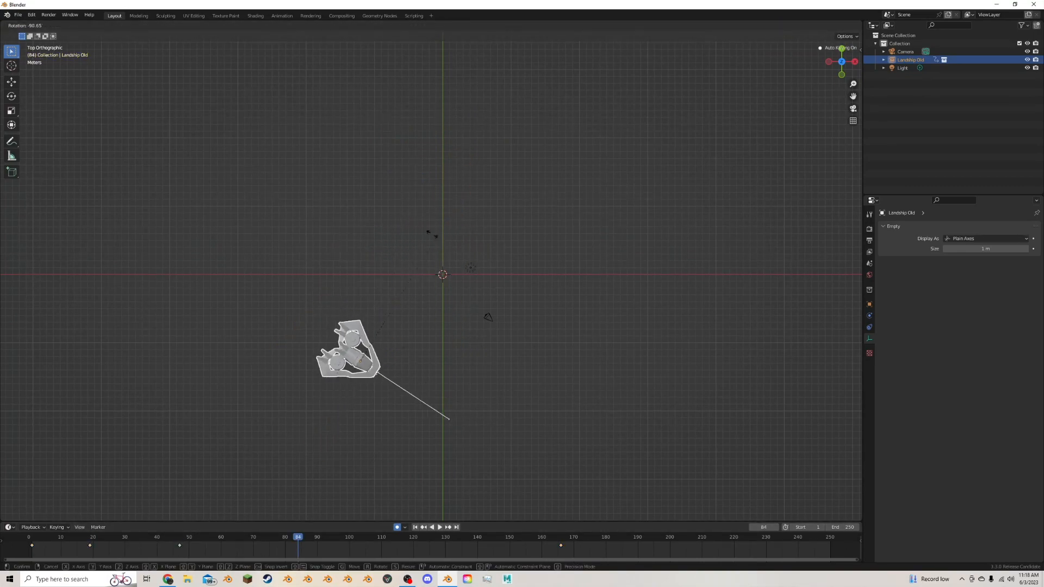
{"action": "left_click", "coordinate": [410, 230]}
{"action": "key", "text": "g"}
{"action": "left_click", "coordinate": [522, 310]}
Play the hand-keyframed weaving motion from the start and return to the first frame.
{"action": "left_click", "coordinate": [416, 527]}
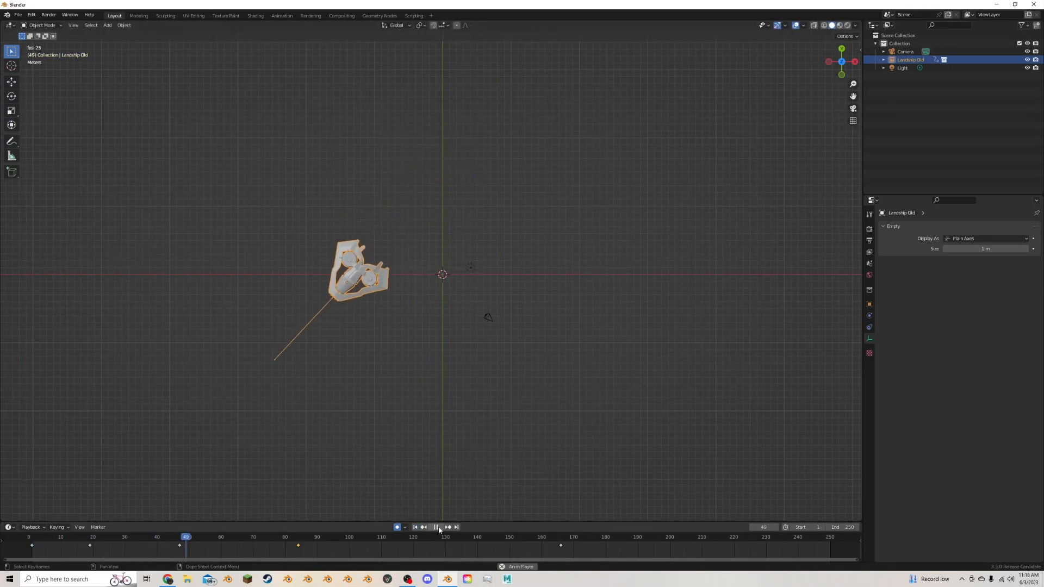
{"action": "left_click", "coordinate": [437, 528]}
{"action": "left_click", "coordinate": [415, 528]}
Delete all of the ship's keyframes from the timeline.
{"action": "left_click_drag", "start_coordinate": [530, 540], "coordinate": [583, 555]}
{"action": "left_click_drag", "start_coordinate": [475, 534], "coordinate": [30, 531]}
{"action": "key", "text": "x"}
{"action": "left_click", "coordinate": [223, 543]}
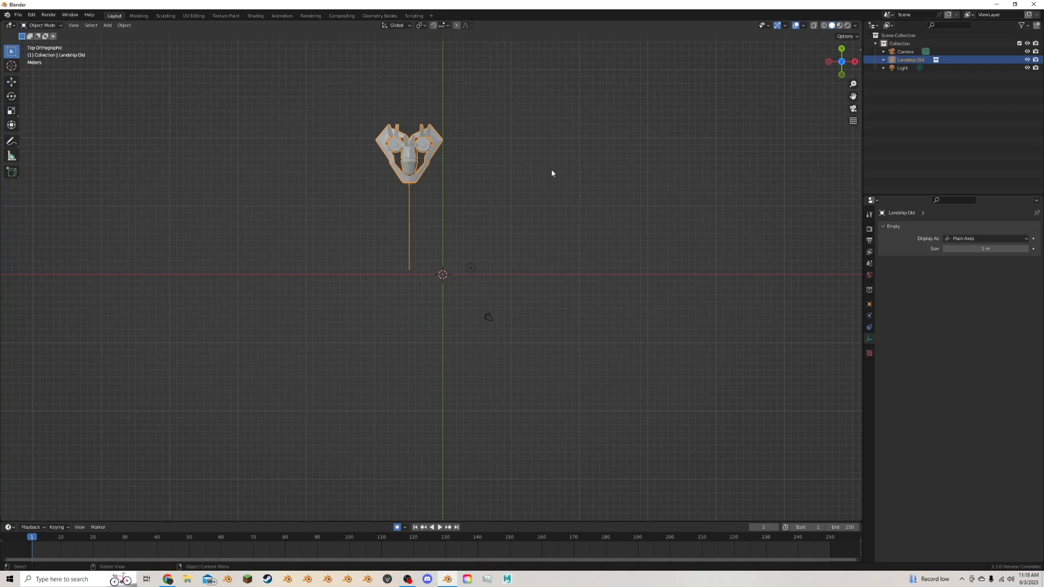
Add a Bezier curve at the world origin.
{"action": "key", "text": "shift+a"}
{"action": "mouse_move", "coordinate": [434, 246]}
{"action": "left_click", "coordinate": [477, 244]}
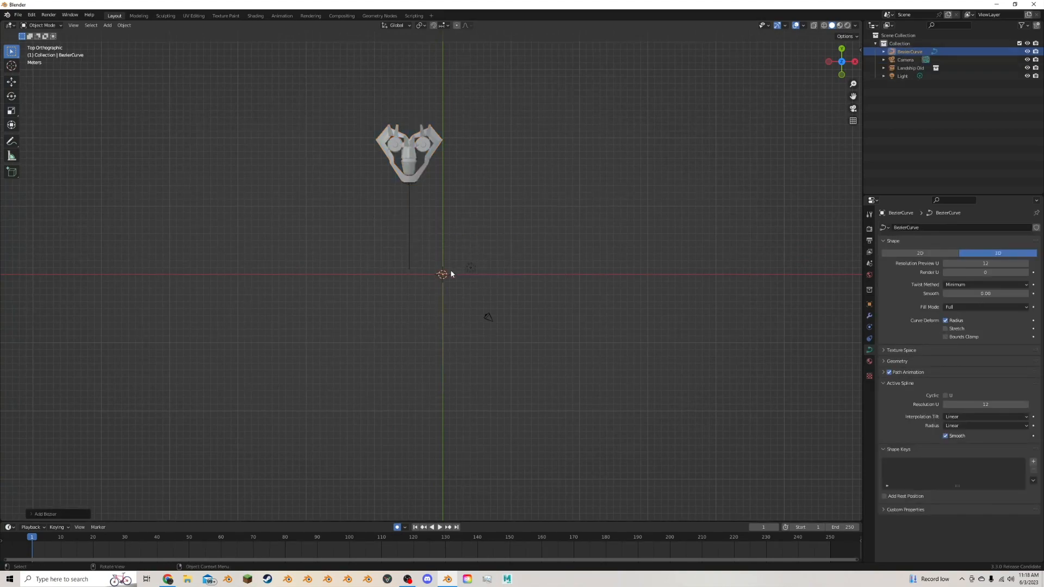
In Edit Mode, rotate the whole curve to run along the Y axis and scale it up.
{"action": "key", "text": "Tab"}
{"action": "key", "text": "r"}
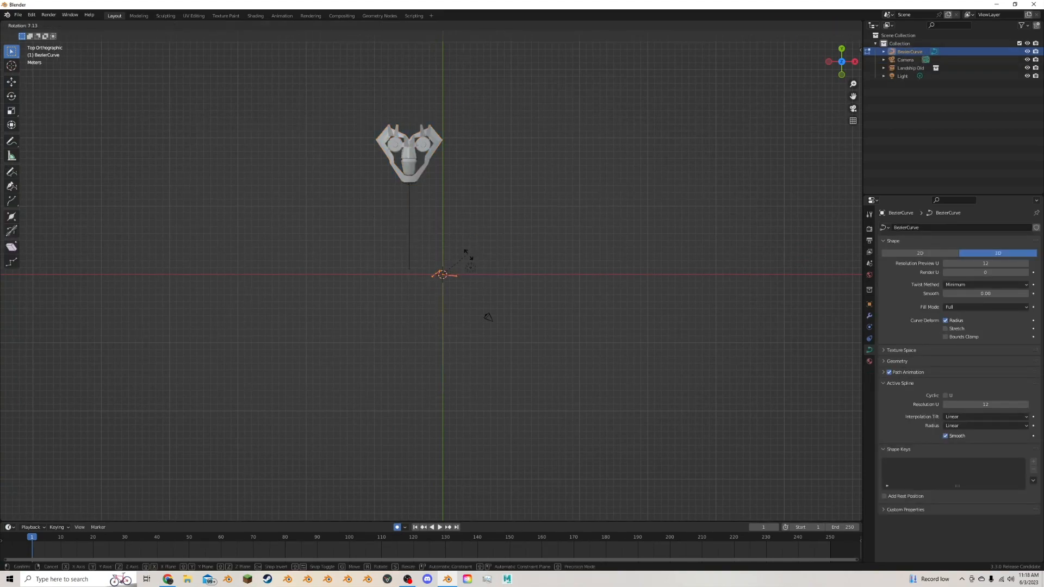
{"action": "left_click", "coordinate": [464, 308]}
{"action": "key", "text": "s"}
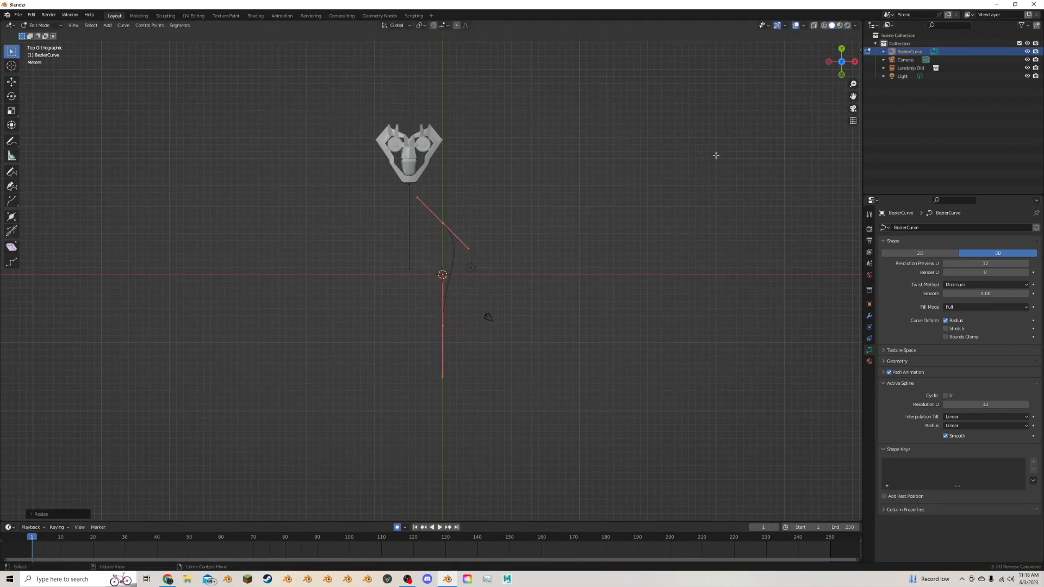
Move the curve's control point nearest the ship to the ship's nose and rotate its handles to follow the flight direction.
{"action": "left_click", "coordinate": [492, 197]}
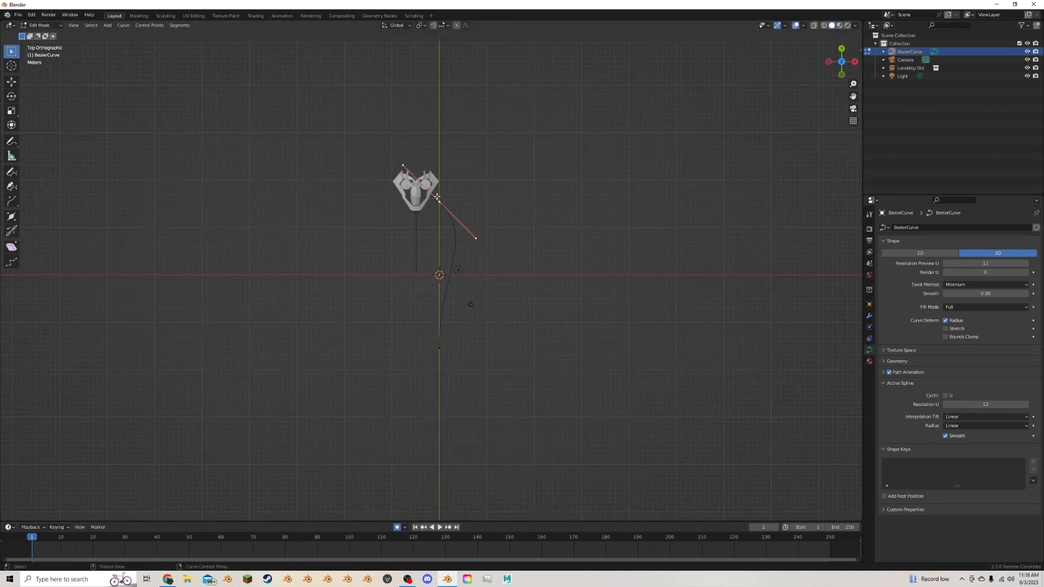
{"action": "key", "text": "r"}
{"action": "left_click", "coordinate": [476, 234]}
{"action": "key", "text": "g"}
{"action": "left_click", "coordinate": [456, 238]}
{"action": "key", "text": "r"}
{"action": "left_click", "coordinate": [466, 226]}
Move the curve's opposite end point slightly toward positive X to bend the path.
{"action": "left_click", "coordinate": [437, 345]}
{"action": "scroll", "coordinate": [445, 334], "scroll_direction": "down", "scroll_amount": 2}
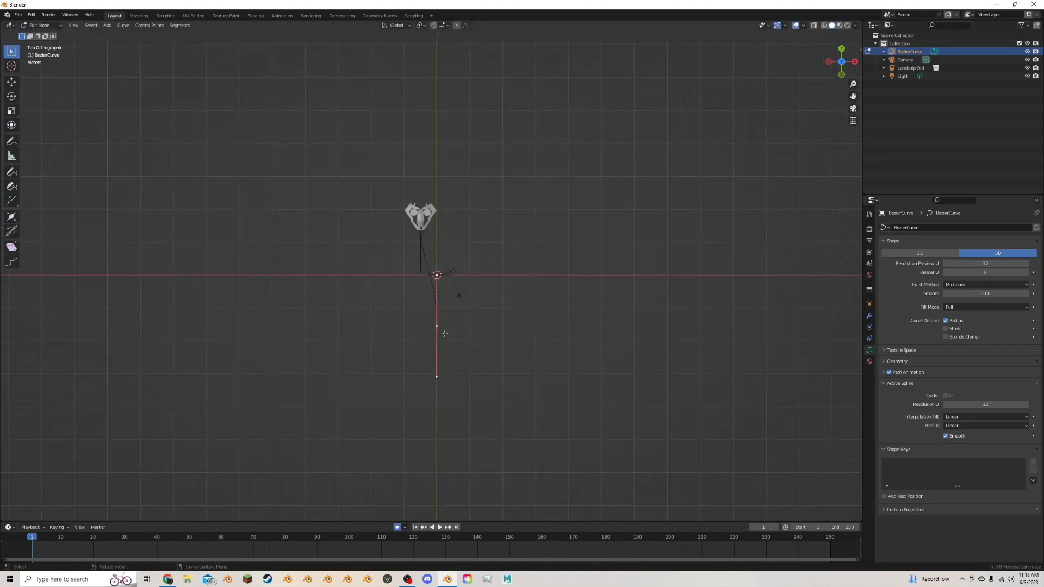
{"action": "key", "text": "g"}
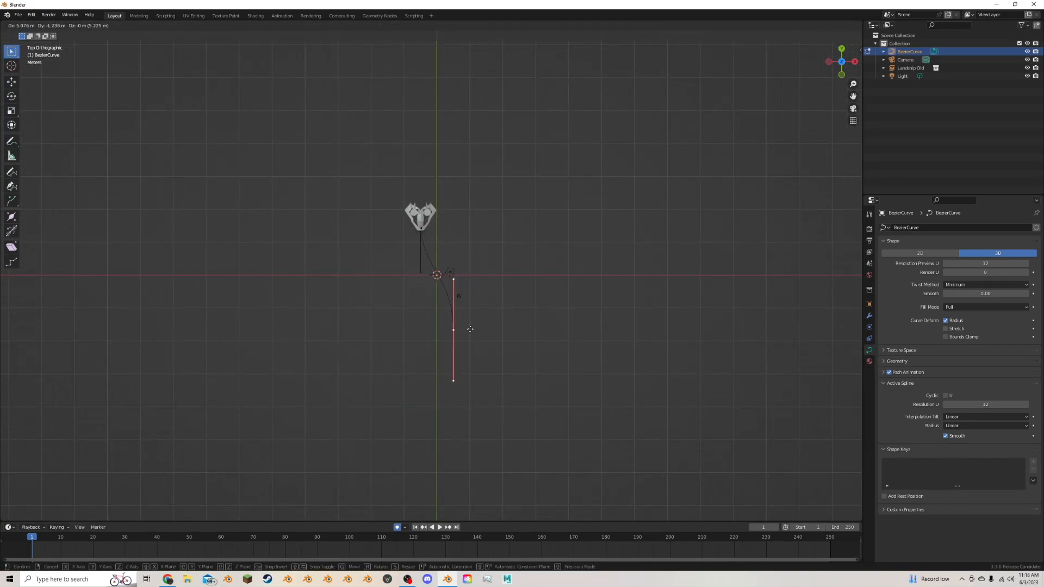
{"action": "left_click", "coordinate": [473, 333]}
Extrude a new curve point farther along negative Y, then adjust its rotation and position to form a smooth bend.
{"action": "key", "text": "e"}
{"action": "left_click", "coordinate": [443, 450]}
{"action": "key", "text": "r"}
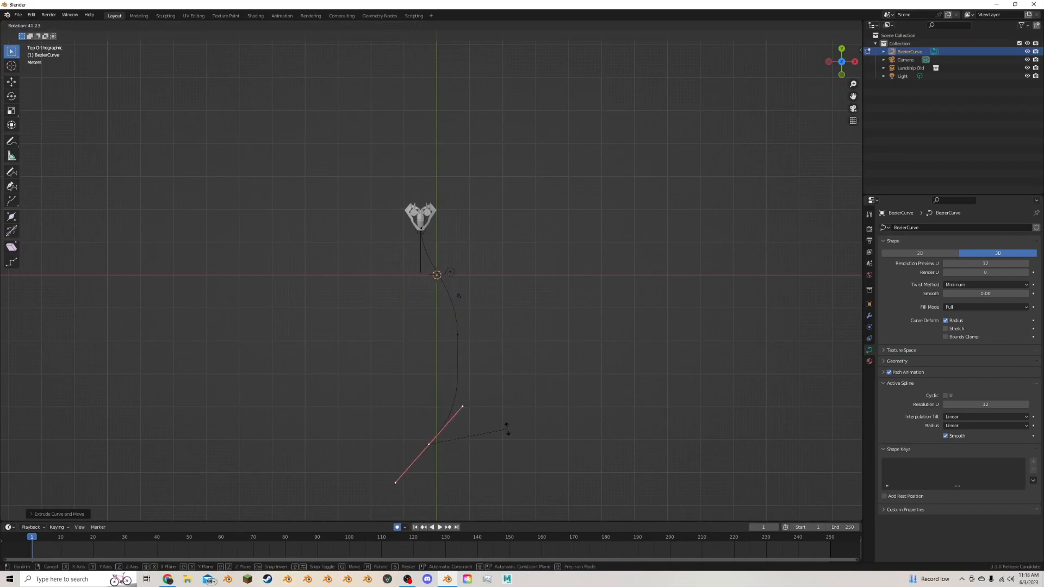
{"action": "left_click", "coordinate": [505, 426]}
{"action": "scroll", "coordinate": [494, 400], "scroll_direction": "down", "scroll_amount": 3}
{"action": "key", "text": "g"}
{"action": "left_click", "coordinate": [481, 396]}
Extrude one more point from the curve's far end, rotate its handles and return to Object Mode.
{"action": "key", "text": "e"}
{"action": "left_click", "coordinate": [450, 450]}
{"action": "key", "text": "r"}
{"action": "left_click", "coordinate": [491, 371]}
{"action": "key", "text": "Tab"}
Parent the ship to the Bezier curve using Follow Path.
{"action": "scroll", "coordinate": [479, 337], "scroll_direction": "up", "scroll_amount": 10}
{"action": "scroll", "coordinate": [446, 233], "scroll_direction": "down", "scroll_amount": 3}
{"action": "scroll", "coordinate": [484, 315], "scroll_direction": "up", "scroll_amount": 3}
{"action": "left_click", "coordinate": [407, 108]}
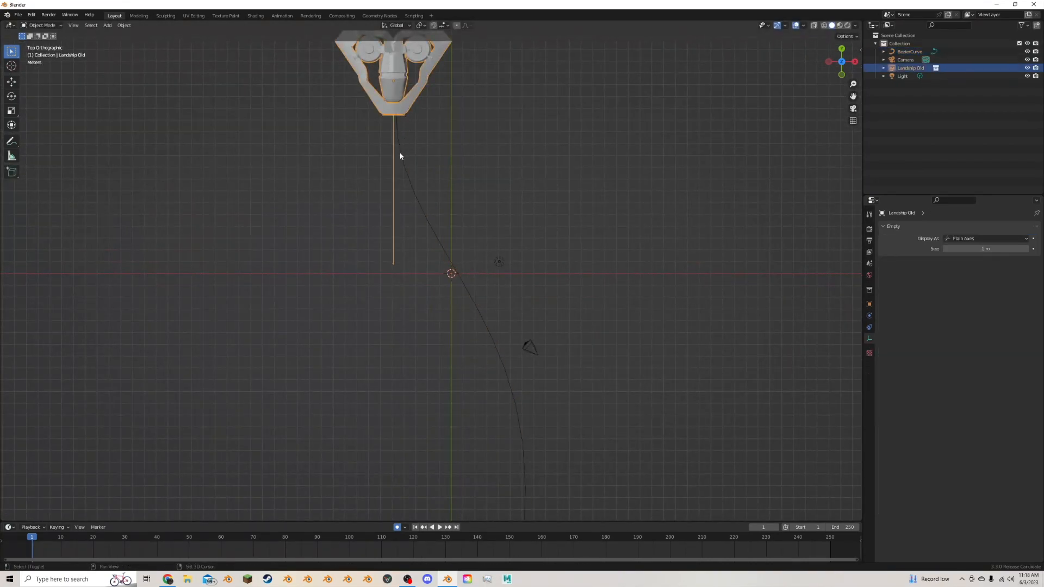
{"action": "left_click", "coordinate": [405, 165], "text": "shift"}
{"action": "right_click", "coordinate": [405, 165]}
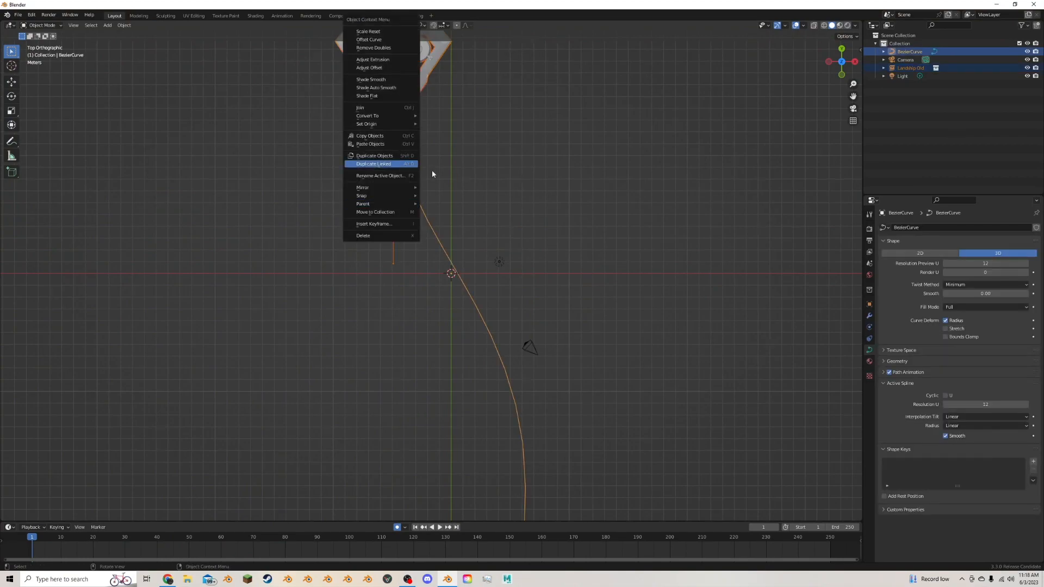
{"action": "mouse_move", "coordinate": [401, 204]}
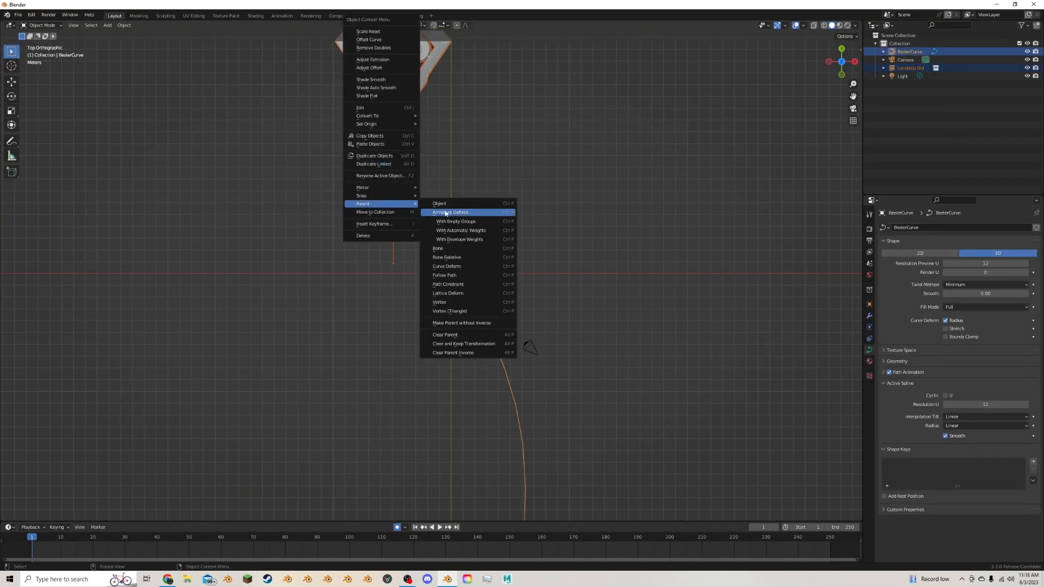
{"action": "left_click", "coordinate": [454, 275]}
Play the ship's motion along the curve, then go to frame 100 to check its position on the path.
{"action": "key", "text": "space"}
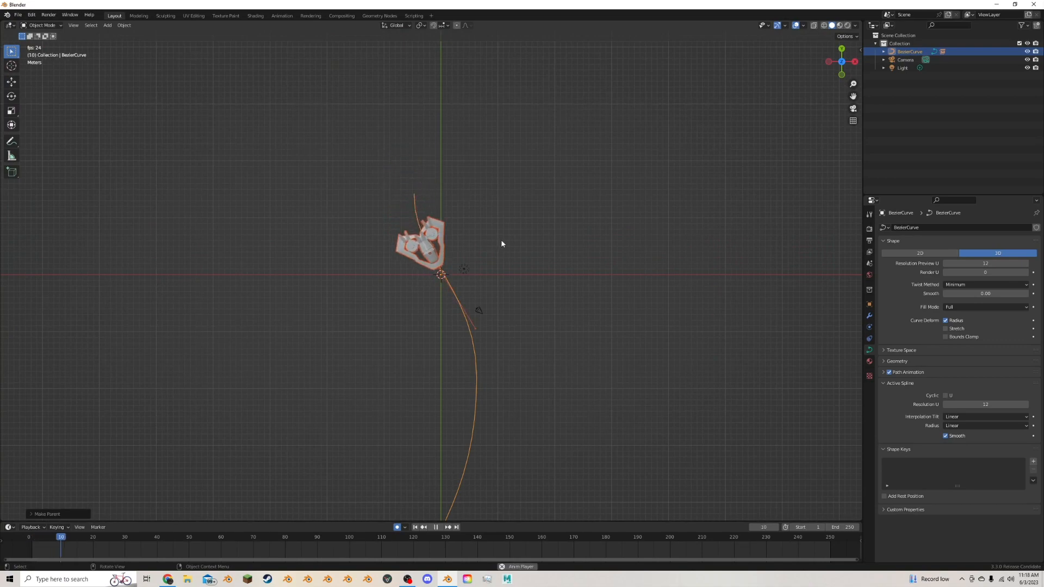
{"action": "left_click", "coordinate": [503, 242]}
{"action": "scroll", "coordinate": [504, 241], "scroll_direction": "down", "scroll_amount": 4}
{"action": "left_click_drag", "start_coordinate": [849, 97], "coordinate": [864, 17]}
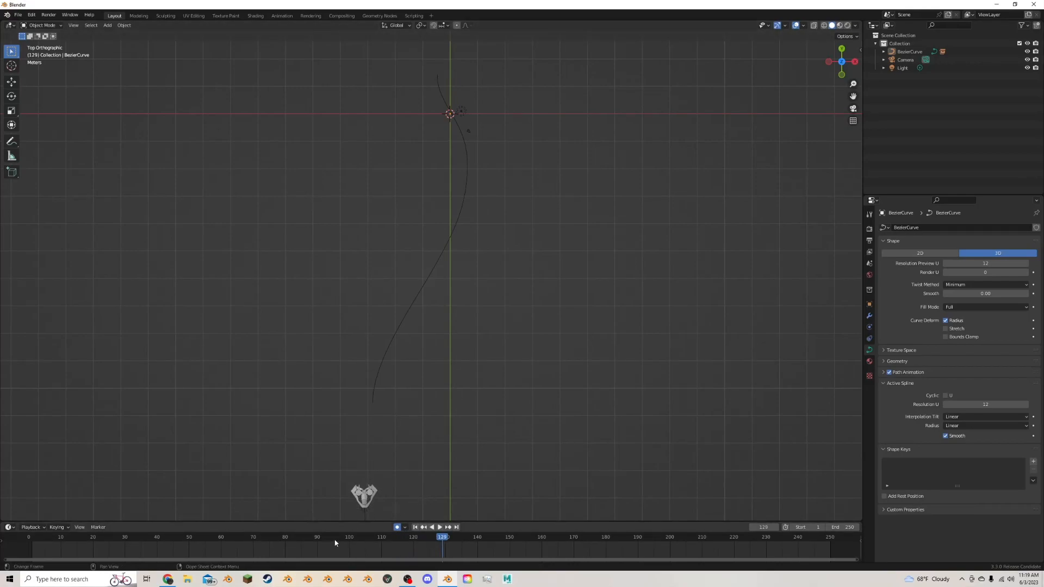
{"action": "left_click", "coordinate": [350, 539]}
Set the Bezier curve's path animation length to 240 frames.
{"action": "left_click", "coordinate": [401, 342]}
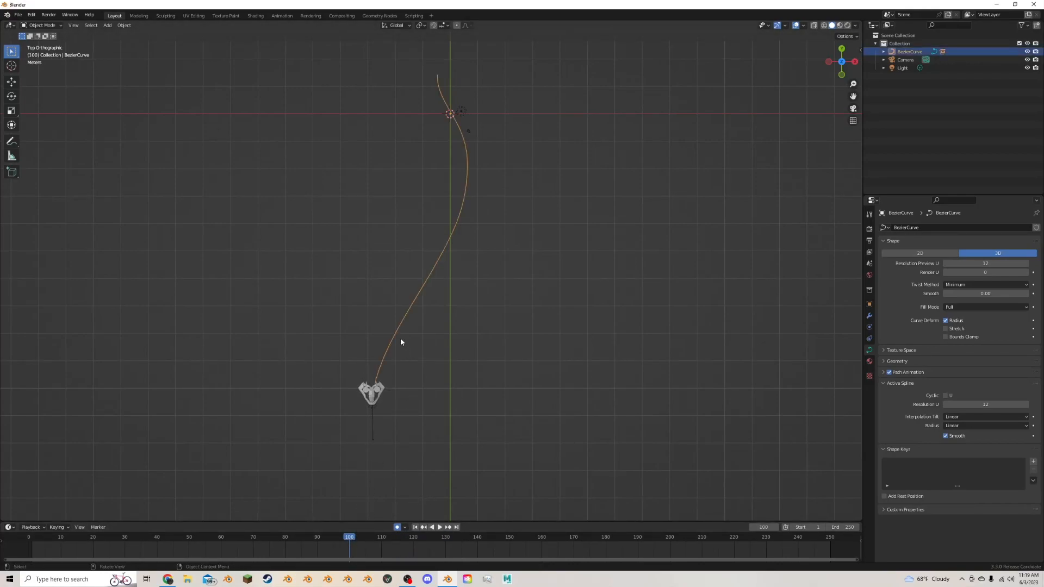
{"action": "left_click", "coordinate": [919, 372]}
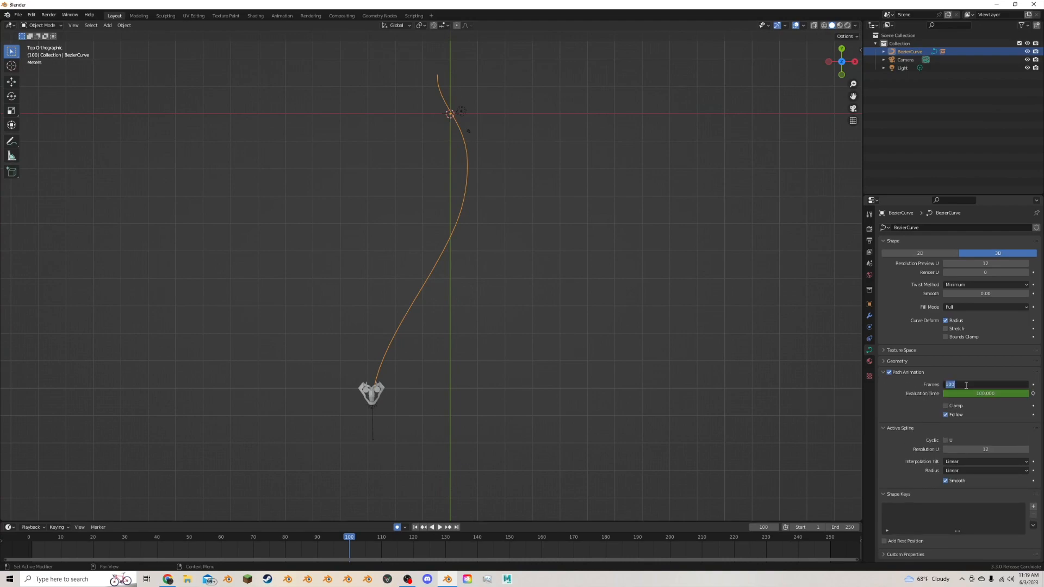
{"action": "type", "text": "0"}
{"action": "key", "text": "Return"}
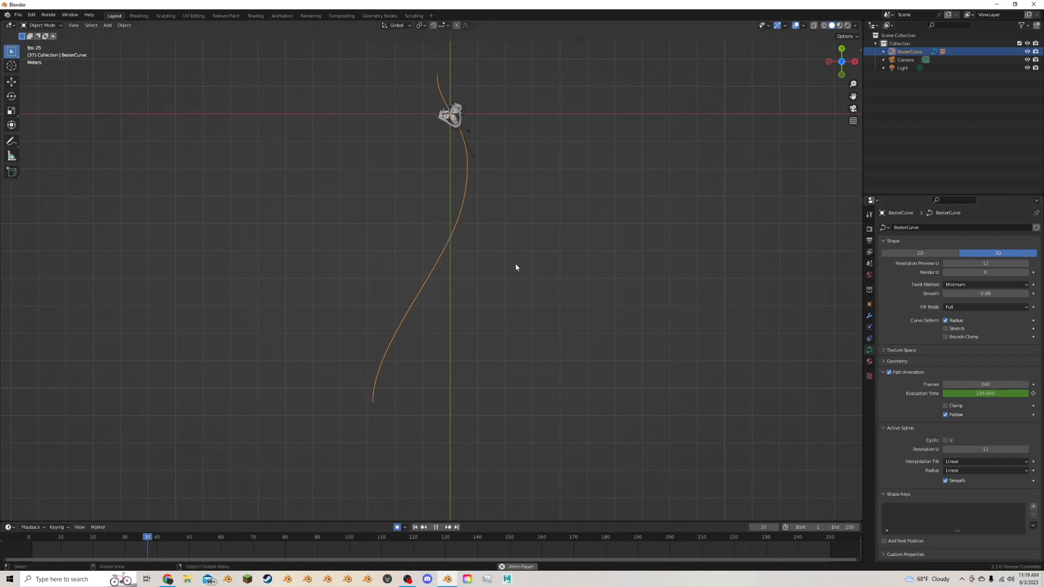
Watch the slower path animation in perspective view, then stop it and return to the first frame.
{"action": "middle_click_drag", "start_coordinate": [432, 261], "coordinate": [472, 232]}
{"action": "scroll", "coordinate": [471, 235], "scroll_direction": "up", "scroll_amount": 2}
{"action": "key", "text": "space"}
{"action": "left_click", "coordinate": [415, 527]}
{"action": "middle_click_drag", "start_coordinate": [450, 422], "coordinate": [339, 167]}
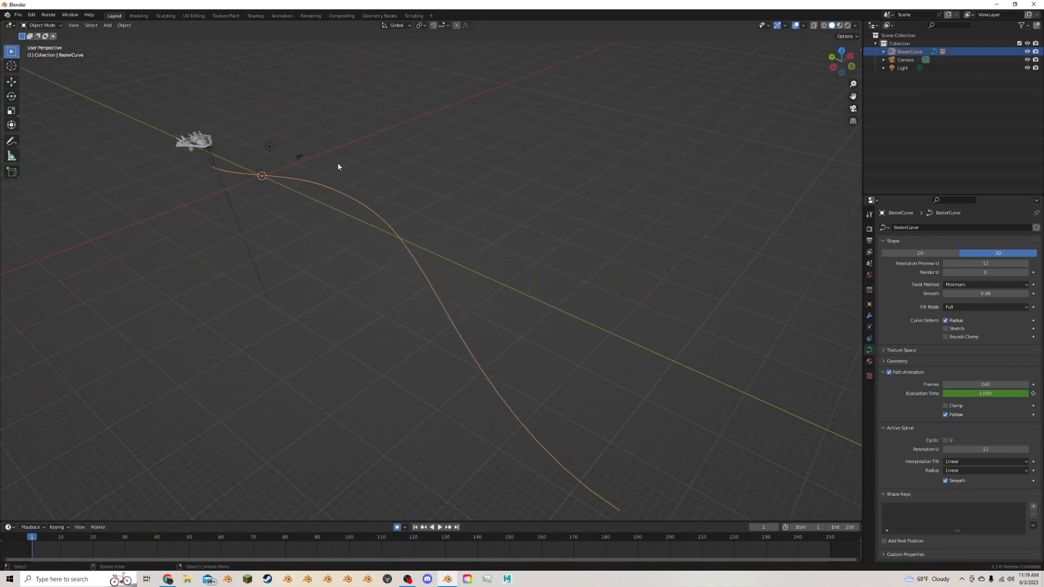
{"action": "left_click", "coordinate": [208, 140]}
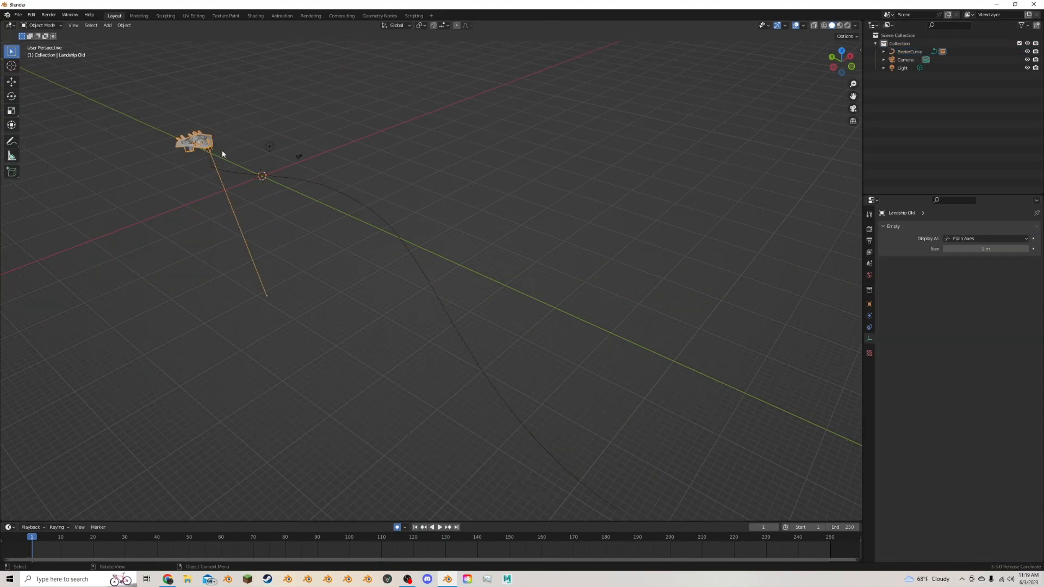
{"action": "key", "text": "r"}
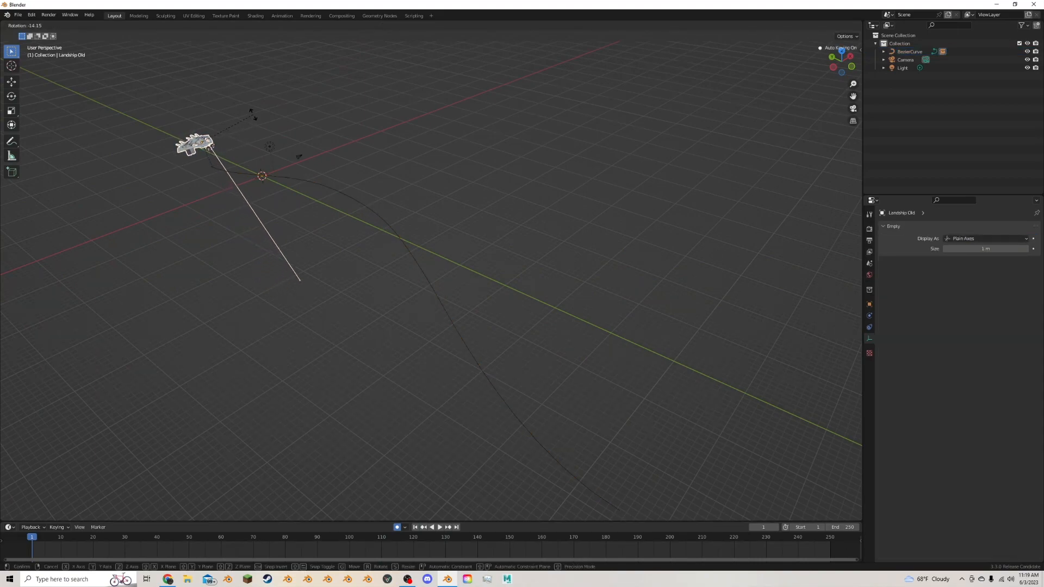
{"action": "left_click", "coordinate": [227, 157]}
Frame the ship close up from behind with the path ahead and align the camera to this view.
{"action": "middle_click_drag", "start_coordinate": [227, 158], "coordinate": [308, 140]}
{"action": "scroll", "coordinate": [307, 140], "scroll_direction": "up", "scroll_amount": 3}
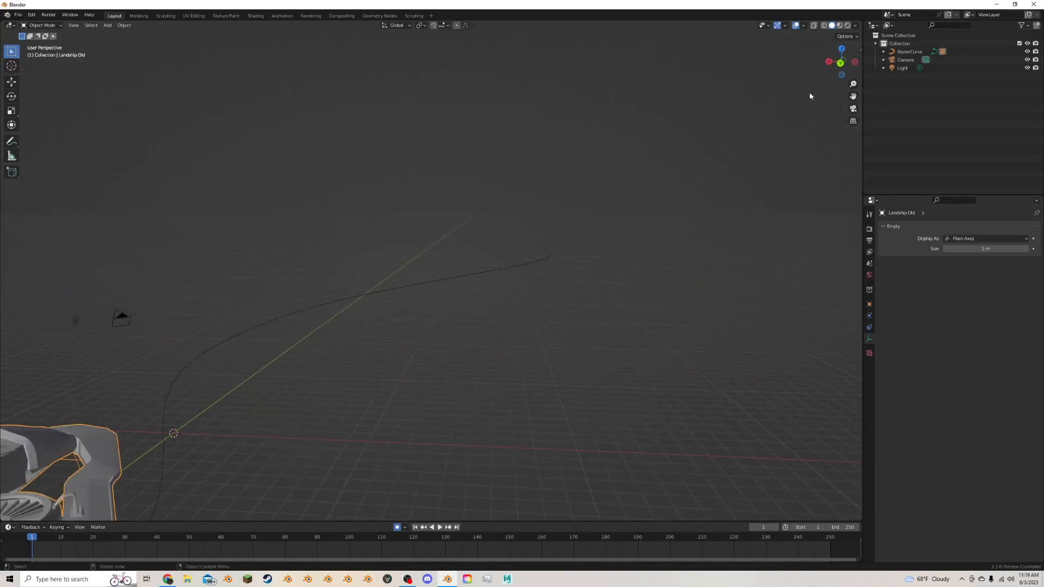
{"action": "mouse_move", "coordinate": [853, 96]}
{"action": "left_mouse_down"}
{"action": "mouse_move", "coordinate": [1022, 22]}
{"action": "mouse_move", "coordinate": [870, 90]}
{"action": "left_mouse_up"}
{"action": "scroll", "coordinate": [642, 168], "scroll_direction": "down", "scroll_amount": 4}
{"action": "middle_click_drag", "start_coordinate": [607, 178], "coordinate": [588, 180]}
{"action": "left_click_drag", "start_coordinate": [853, 97], "coordinate": [1000, 65]}
{"action": "scroll", "coordinate": [618, 166], "scroll_direction": "up", "scroll_amount": 3}
{"action": "middle_click_drag", "start_coordinate": [618, 166], "coordinate": [608, 171]}
{"action": "key", "text": "F3"}
{"action": "left_click", "coordinate": [478, 224]}
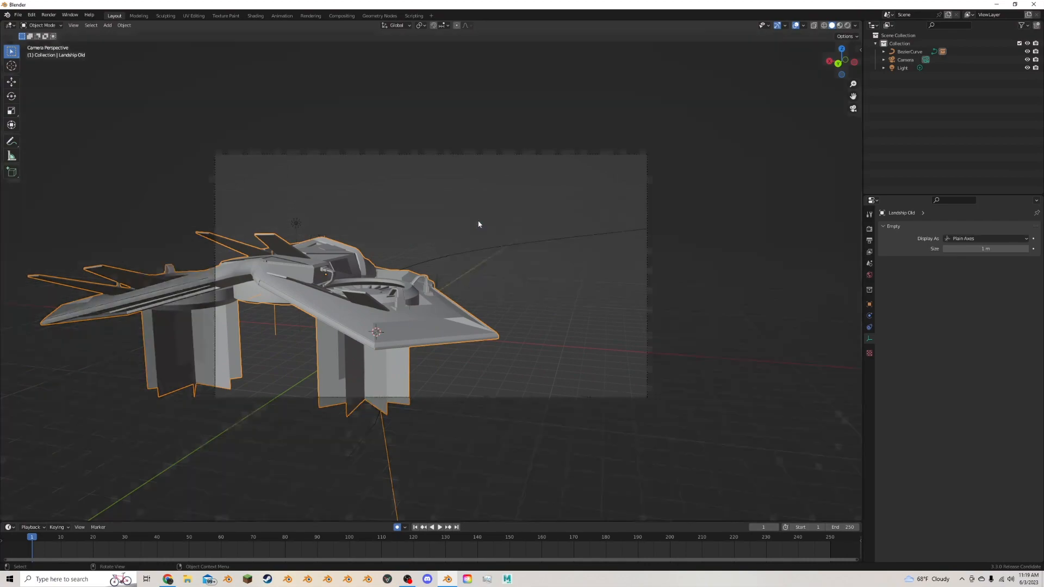
Parent the camera to the Bezier curve using Follow Path and play the animation through the camera.
{"action": "left_click", "coordinate": [648, 297]}
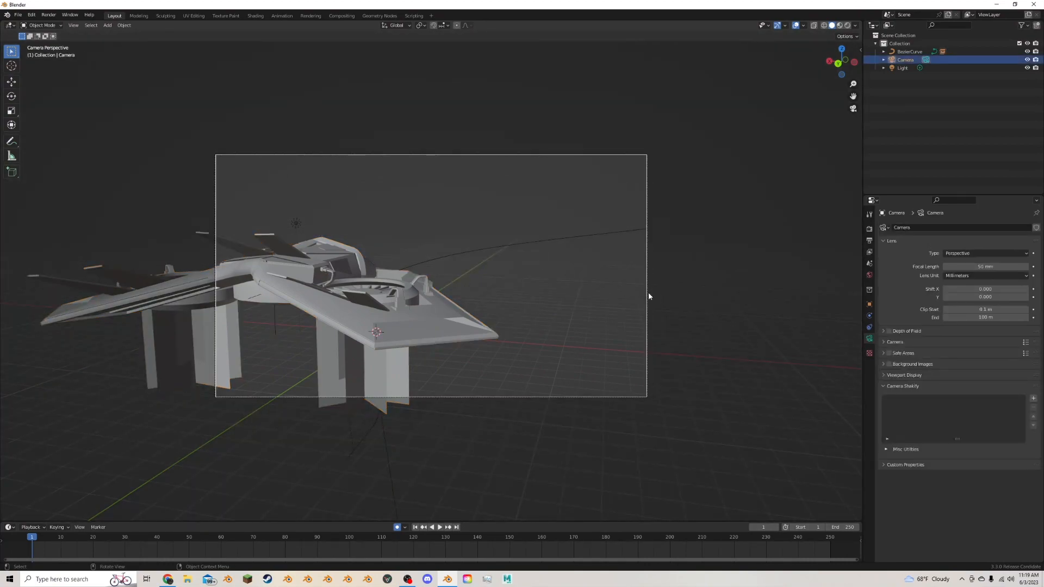
{"action": "left_click", "coordinate": [474, 258], "text": "shift"}
{"action": "right_click", "coordinate": [479, 252]}
{"action": "mouse_move", "coordinate": [501, 252]}
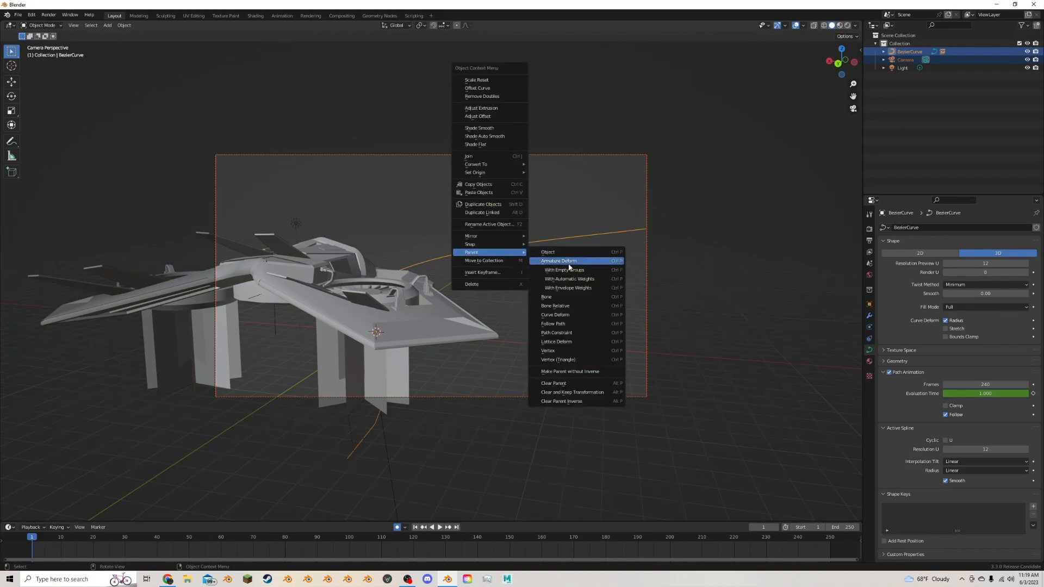
{"action": "left_click", "coordinate": [574, 324]}
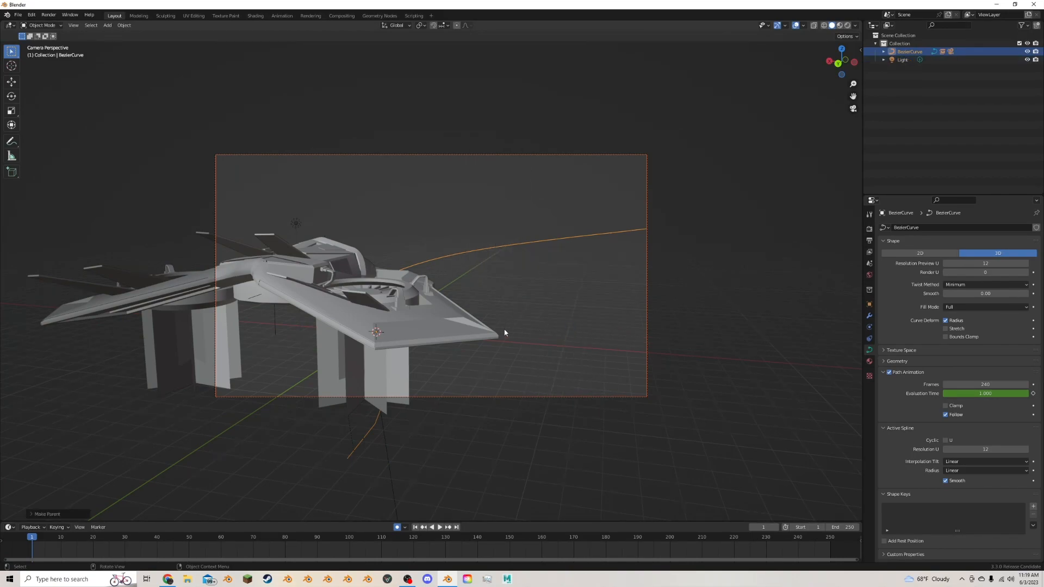
{"action": "key", "text": "space"}
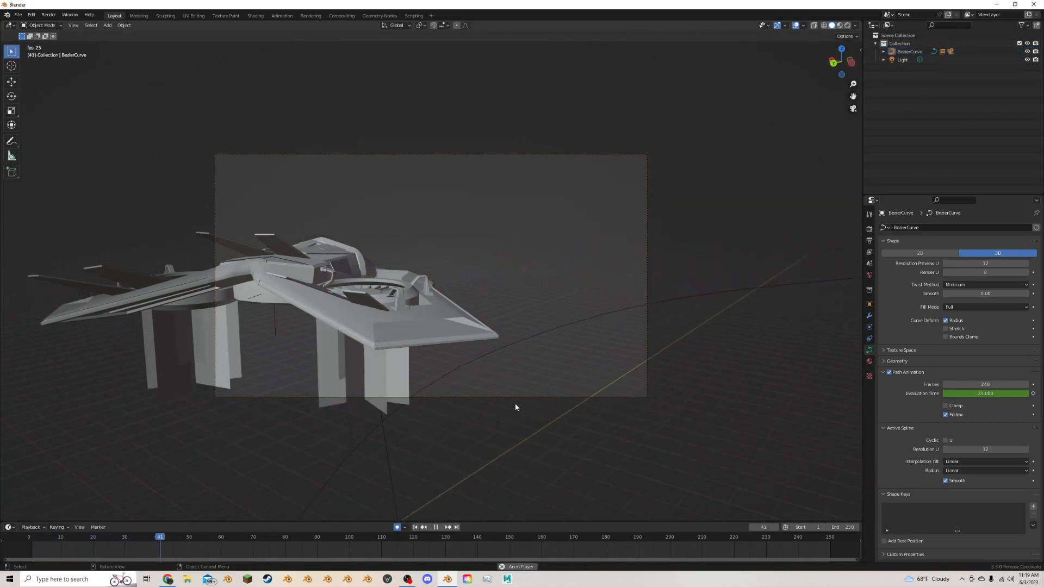
Select the camera during playback, then stop the animation and return to the first frame.
{"action": "left_click", "coordinate": [516, 400]}
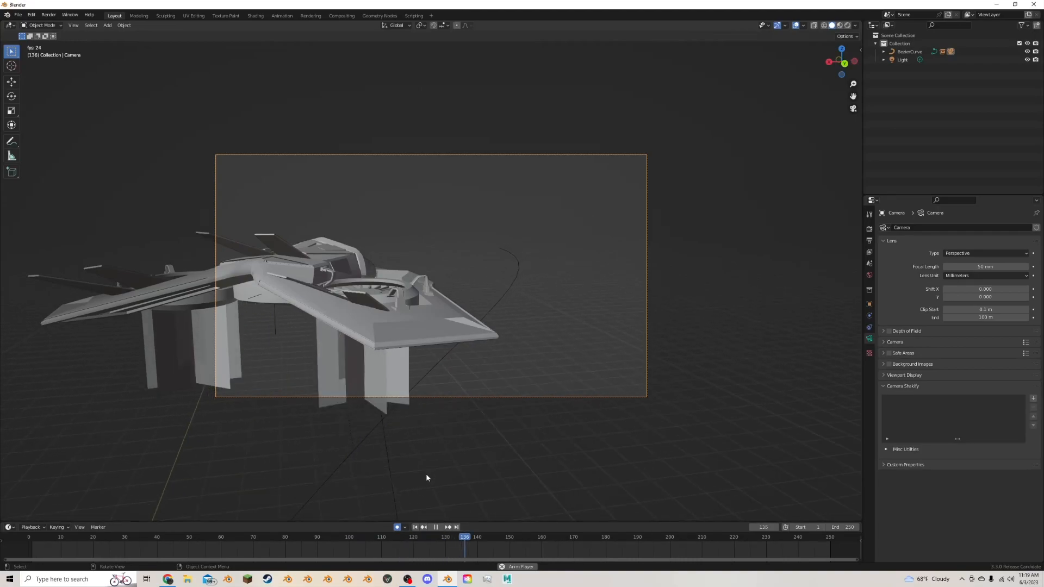
{"action": "key", "text": "space"}
{"action": "left_click", "coordinate": [414, 528]}
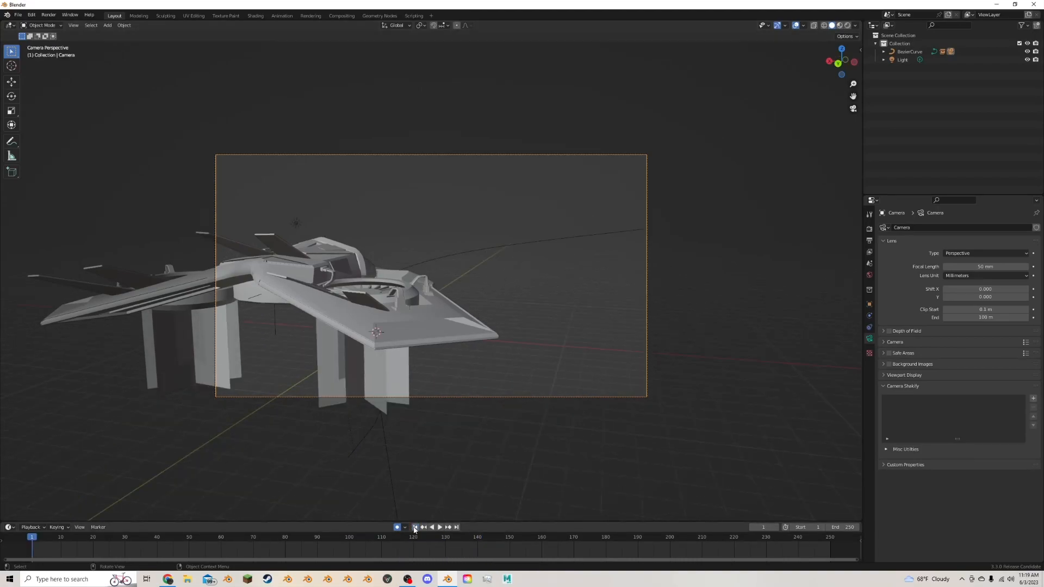
Duplicate the Bezier curve in top view and place the copy about 4.8 m along negative X from the original.
{"action": "key", "text": "KP_0"}
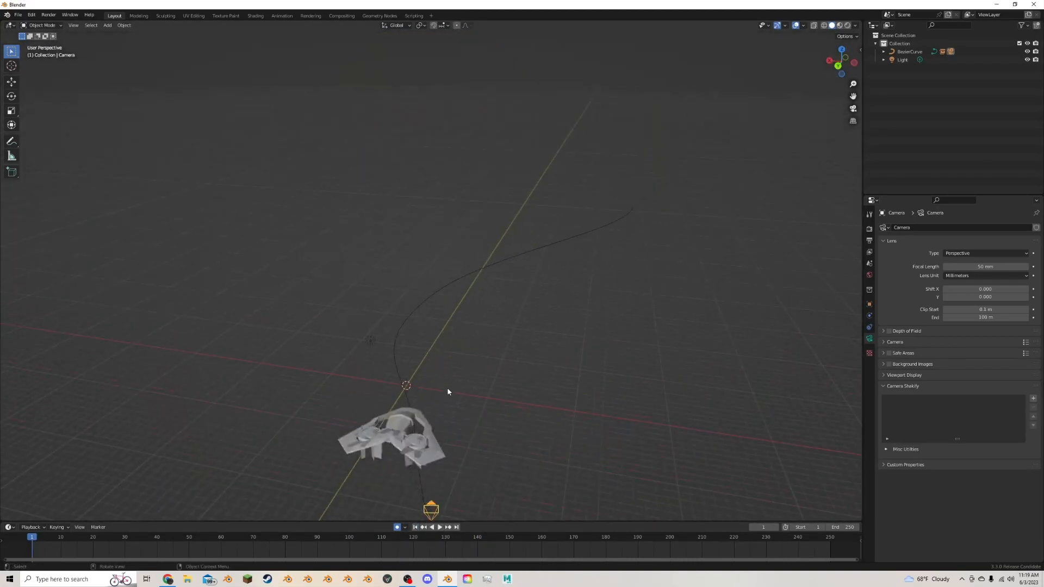
{"action": "scroll", "coordinate": [447, 387], "scroll_direction": "down", "scroll_amount": 1}
{"action": "left_click", "coordinate": [431, 294]}
{"action": "scroll", "coordinate": [431, 295], "scroll_direction": "down", "scroll_amount": 3}
{"action": "middle_click_drag", "start_coordinate": [431, 295], "coordinate": [433, 325]}
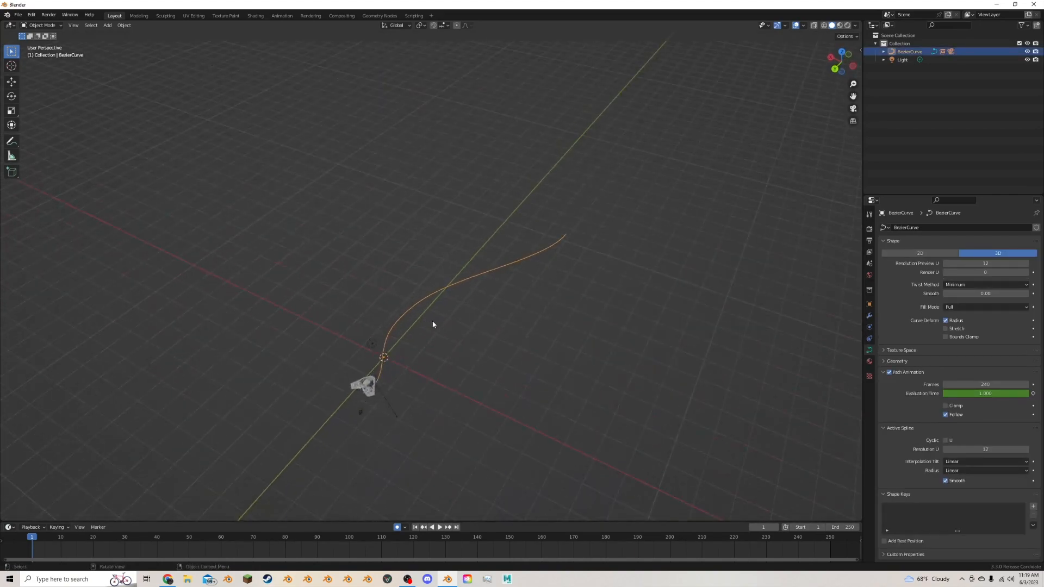
{"action": "left_click", "coordinate": [842, 52]}
{"action": "key", "text": "shift+d"}
{"action": "left_click", "coordinate": [570, 223]}
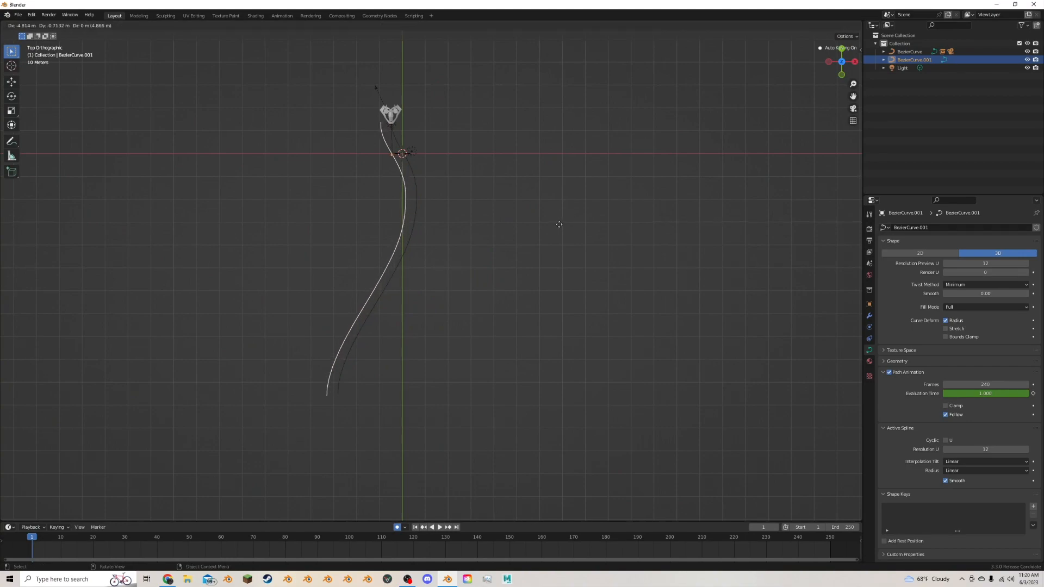
Reshape the duplicated curve by moving its middle and end control points toward the Y axis and rotating the lower middle point.
{"action": "key", "text": "Tab"}
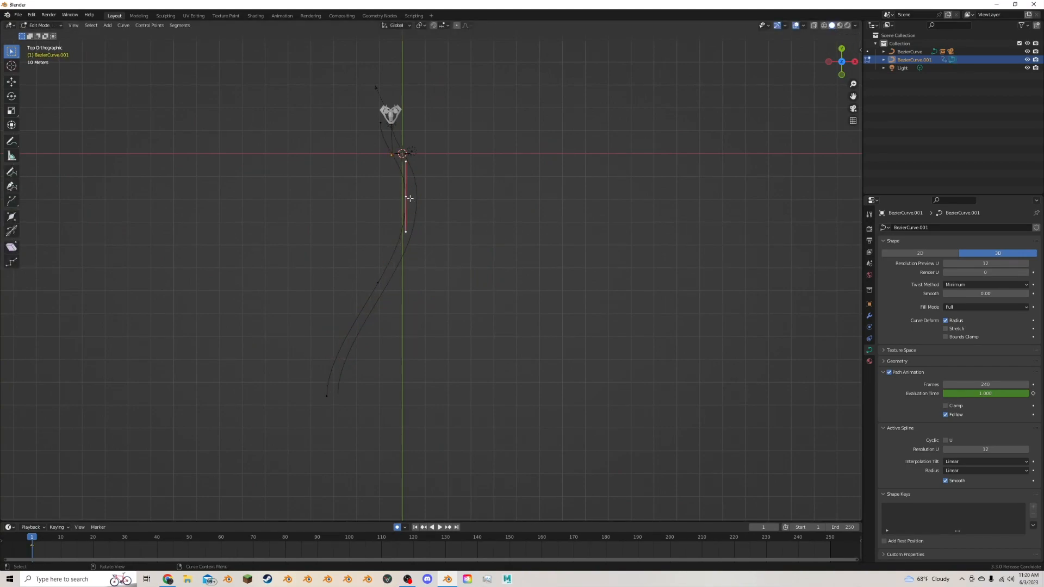
{"action": "left_click_drag", "start_coordinate": [409, 195], "coordinate": [396, 208]}
{"action": "left_click_drag", "start_coordinate": [375, 282], "coordinate": [400, 380]}
{"action": "left_click", "coordinate": [389, 288]}
{"action": "key", "text": "g"}
{"action": "left_click", "coordinate": [413, 273]}
{"action": "key", "text": "r"}
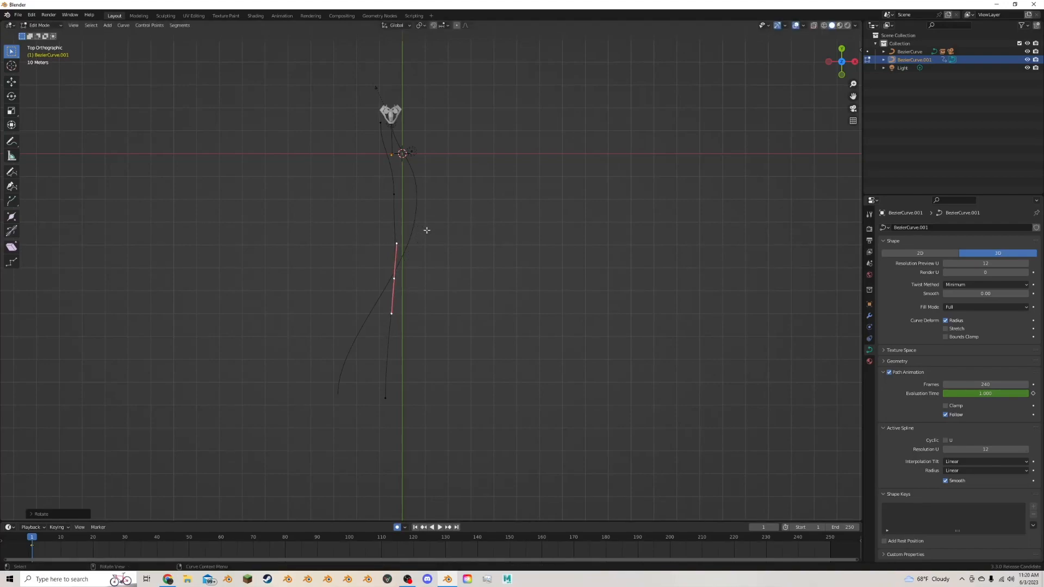
{"action": "left_click", "coordinate": [431, 228]}
Rotate the duplicated curve's upper middle control point about -13° and shift it slightly, finishing the curve edit.
{"action": "left_click", "coordinate": [394, 194]}
{"action": "key", "text": "r"}
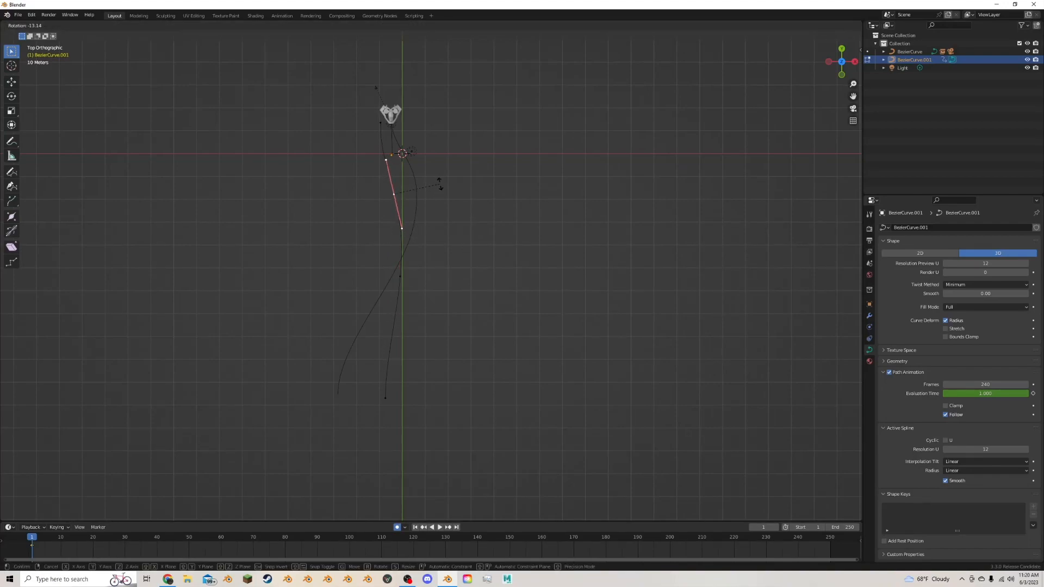
{"action": "left_click", "coordinate": [440, 185]}
{"action": "key", "text": "g"}
{"action": "left_click", "coordinate": [436, 185]}
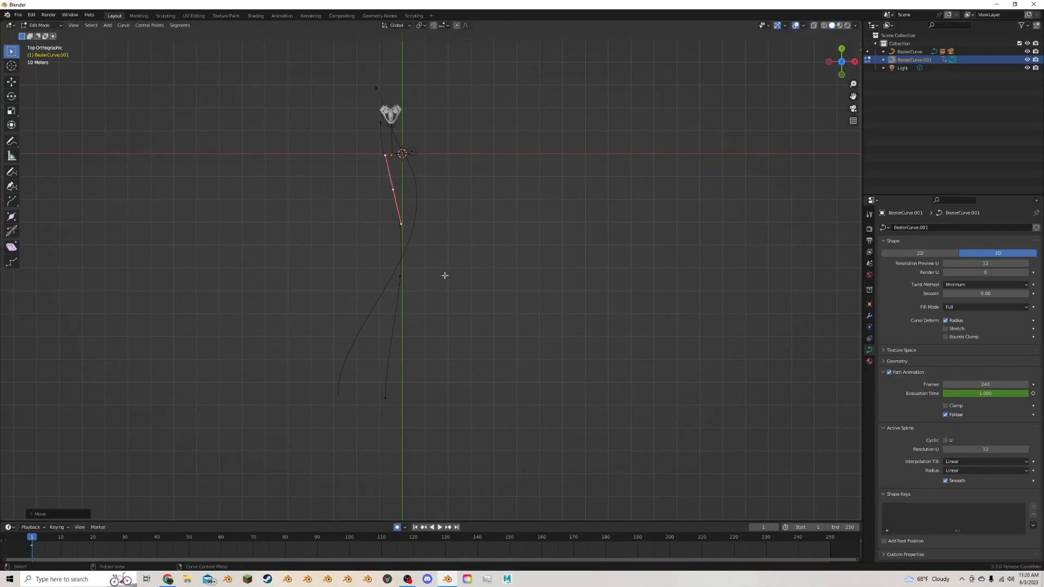
{"action": "key", "text": "Tab"}
Look through the camera and clear the camera's parent to detach it from the ship's curve.
{"action": "middle_click_drag", "start_coordinate": [368, 224], "coordinate": [521, 167]}
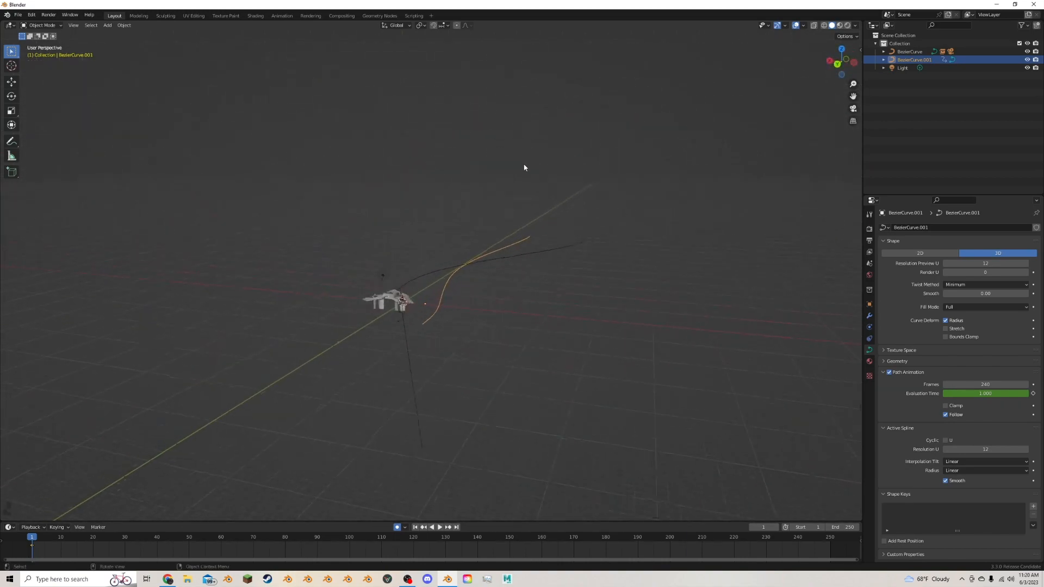
{"action": "left_click", "coordinate": [851, 109]}
{"action": "left_click", "coordinate": [650, 318]}
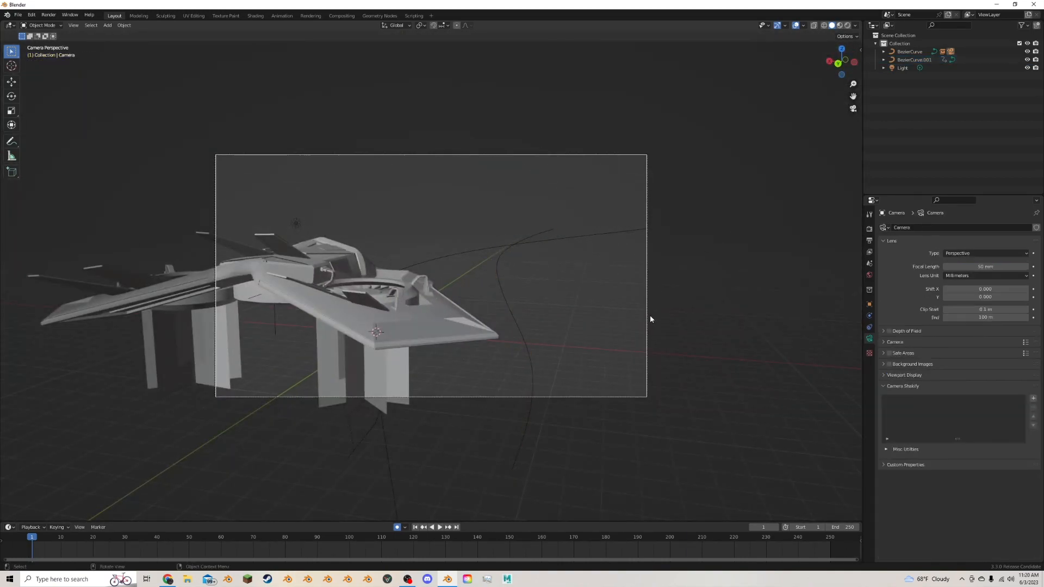
{"action": "right_click", "coordinate": [648, 314]}
{"action": "mouse_move", "coordinate": [644, 310]}
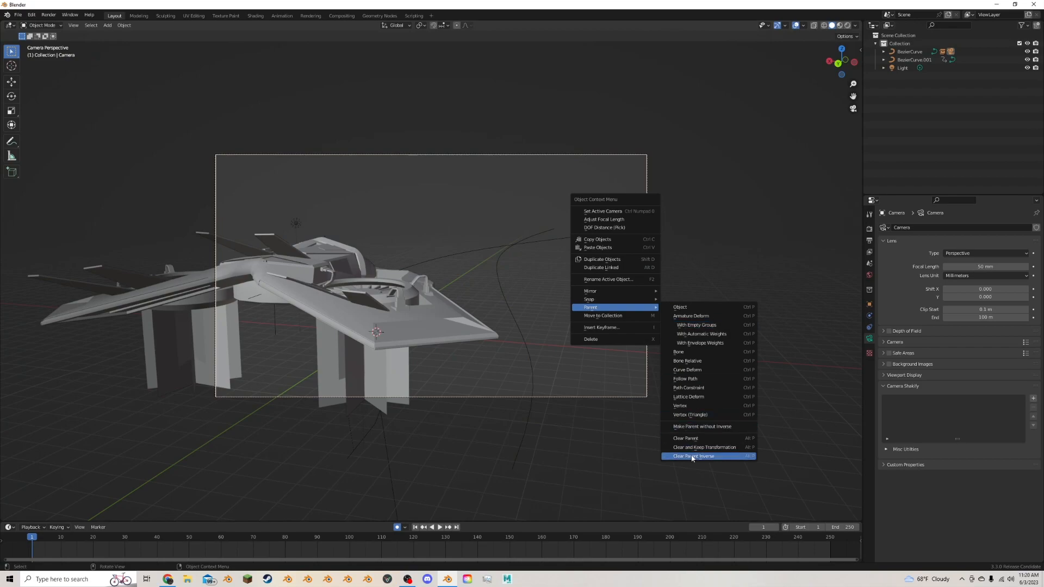
{"action": "left_click", "coordinate": [700, 438]}
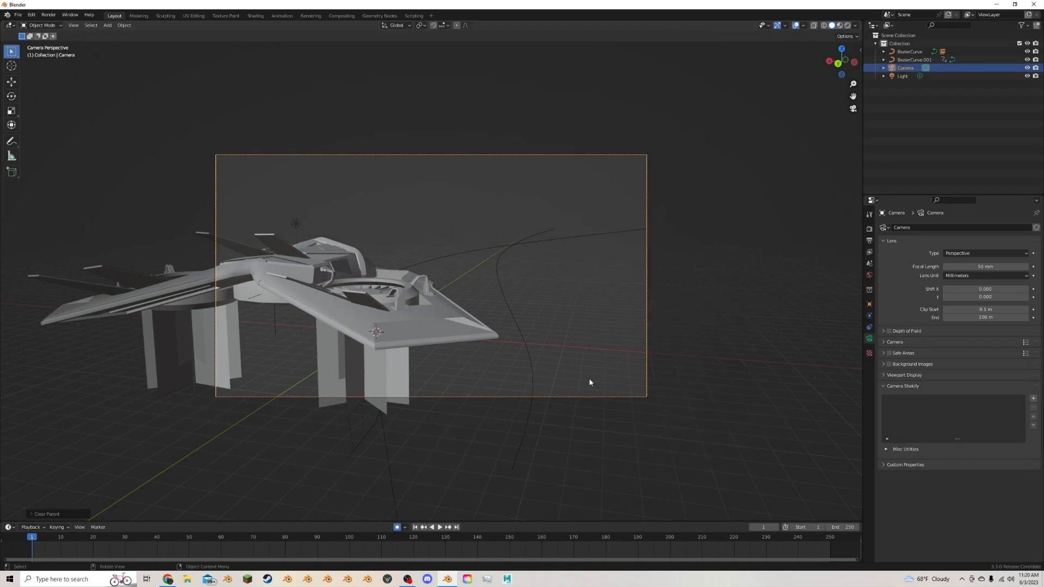
Parent the camera to the duplicated Bezier curve using Follow Path.
{"action": "left_click", "coordinate": [522, 337], "text": "shift"}
{"action": "right_click", "coordinate": [524, 337]}
{"action": "mouse_move", "coordinate": [523, 336]}
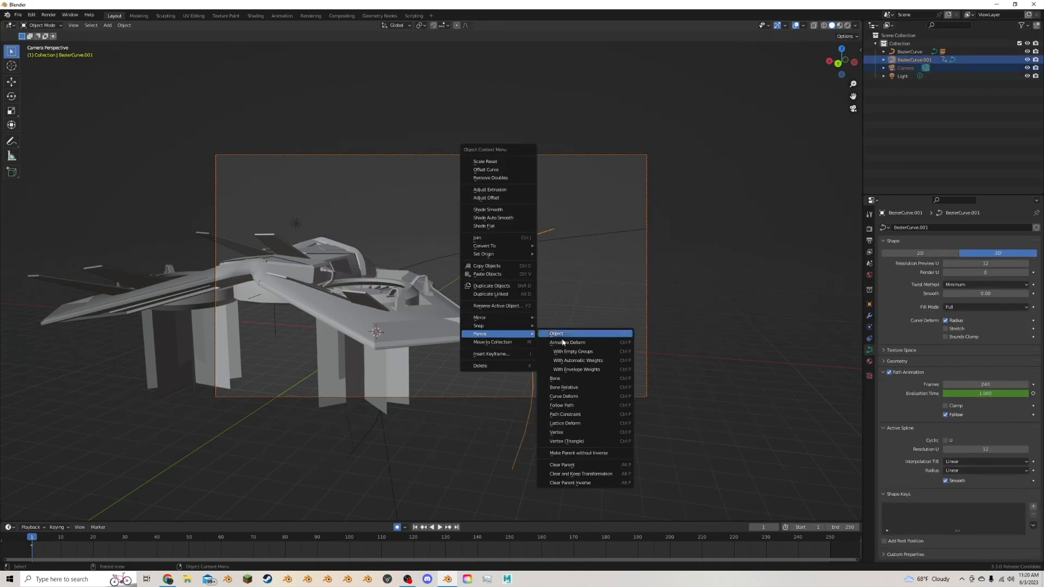
{"action": "left_click", "coordinate": [569, 406]}
Play the animation with the camera on its own path, then stop it and return to the first frame.
{"action": "key", "text": "space"}
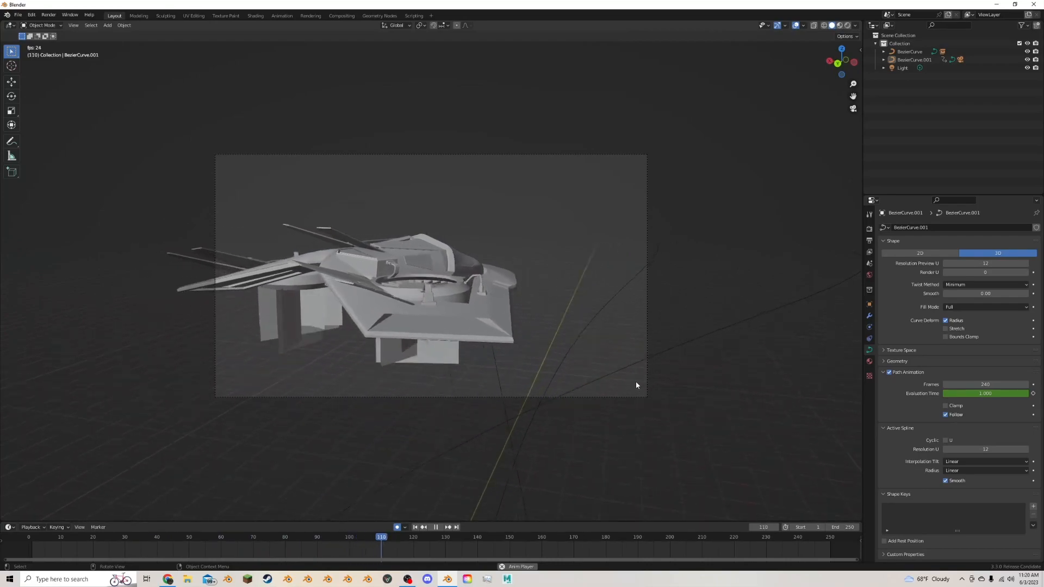
{"action": "left_click", "coordinate": [436, 527]}
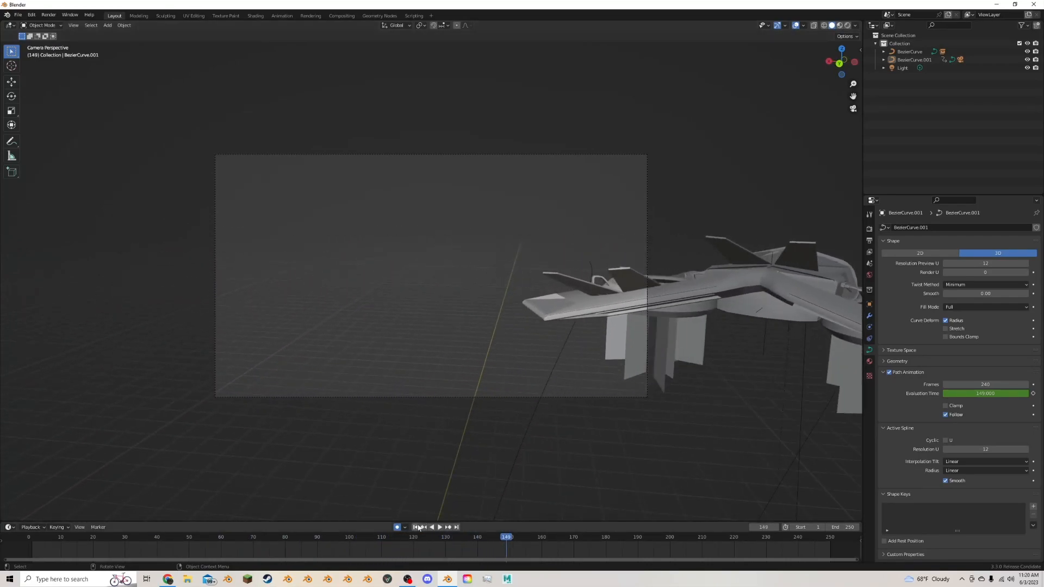
{"action": "left_click", "coordinate": [416, 526]}
Set the camera's Z rotation to 207° and keyframe its rotation at frame 1.
{"action": "left_click", "coordinate": [601, 397]}
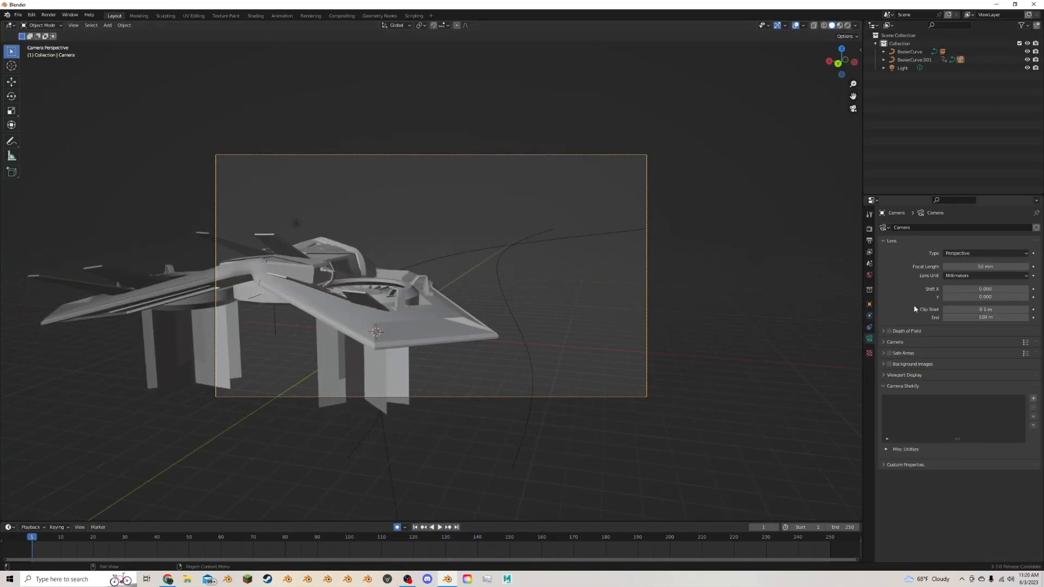
{"action": "left_click", "coordinate": [869, 305]}
{"action": "left_click_drag", "start_coordinate": [987, 296], "coordinate": [1014, 296]}
{"action": "left_click", "coordinate": [1034, 296]}
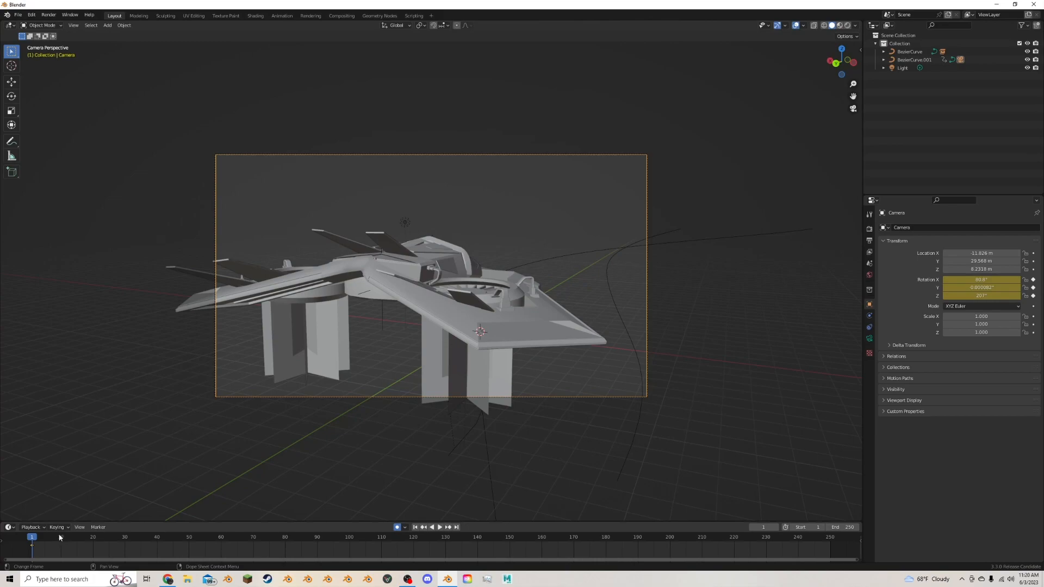
Re-aim the camera at the ship, keyframing its X and Z rotation at frame 50 and a Z rotation of 213° at frame 90.
{"action": "key", "text": "space"}
{"action": "left_click_drag", "start_coordinate": [128, 537], "coordinate": [191, 539]}
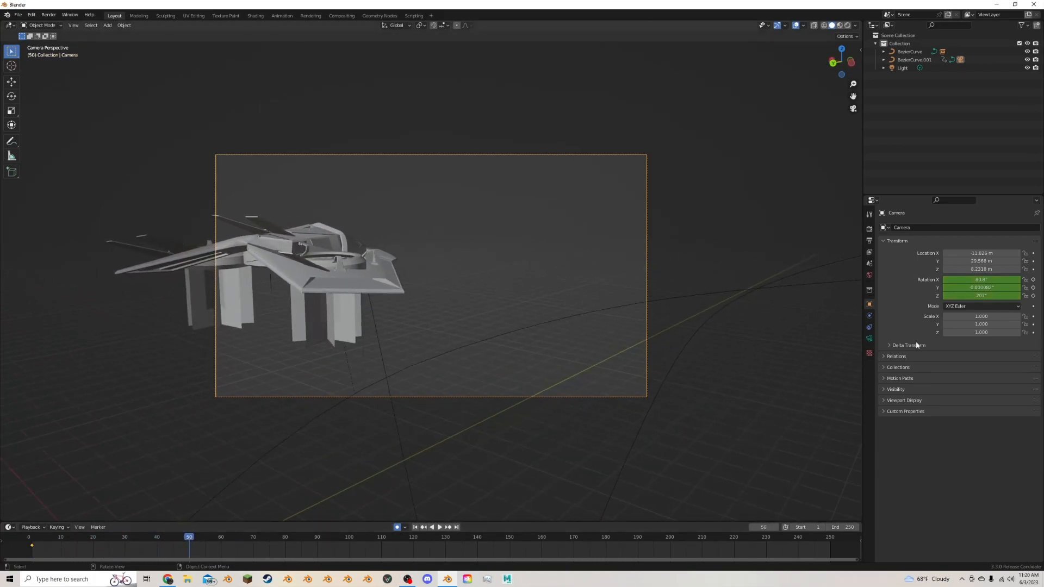
{"action": "mouse_move", "coordinate": [981, 296]}
{"action": "left_mouse_down"}
{"action": "mouse_move", "coordinate": [999, 296]}
{"action": "mouse_move", "coordinate": [984, 277]}
{"action": "left_mouse_up"}
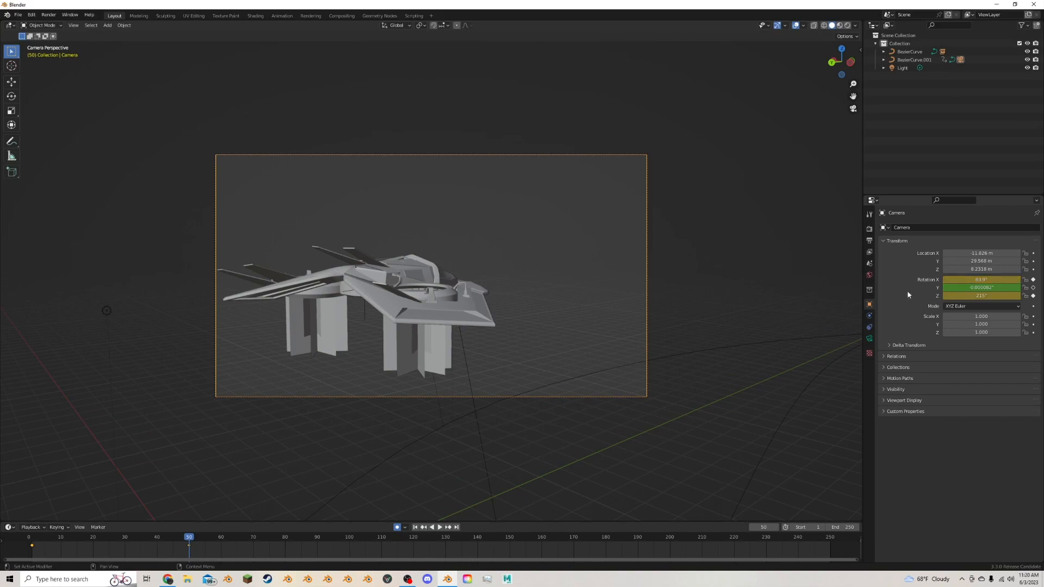
{"action": "left_click_drag", "start_coordinate": [185, 539], "coordinate": [318, 539]}
{"action": "left_click_drag", "start_coordinate": [996, 295], "coordinate": [991, 295]}
{"action": "key", "text": "i"}
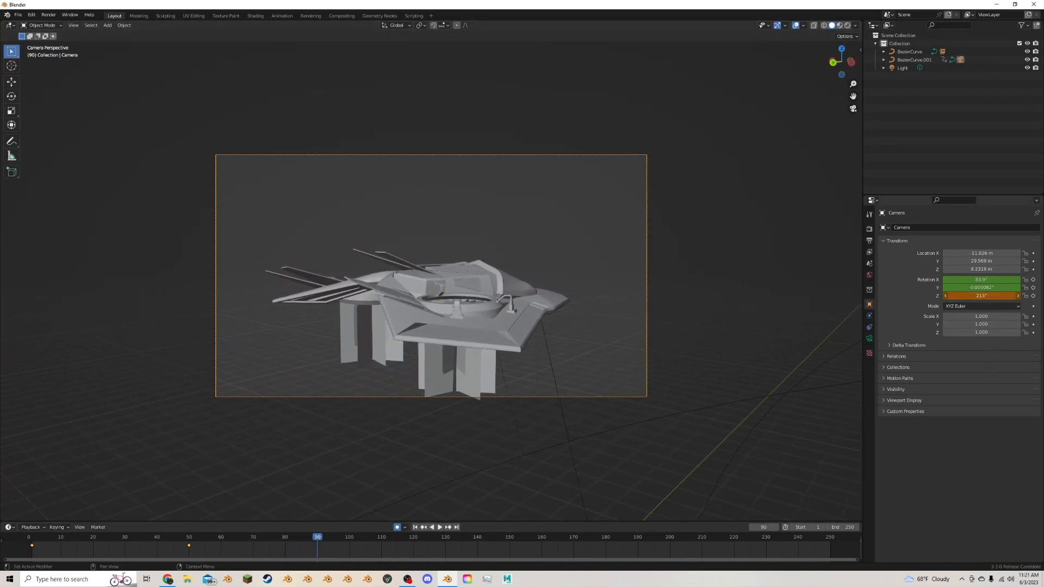
Keyframe the camera's Z rotation at frames 150 and 223 to keep the ship in frame, and play back the animation.
{"action": "left_click_drag", "start_coordinate": [324, 536], "coordinate": [510, 544]}
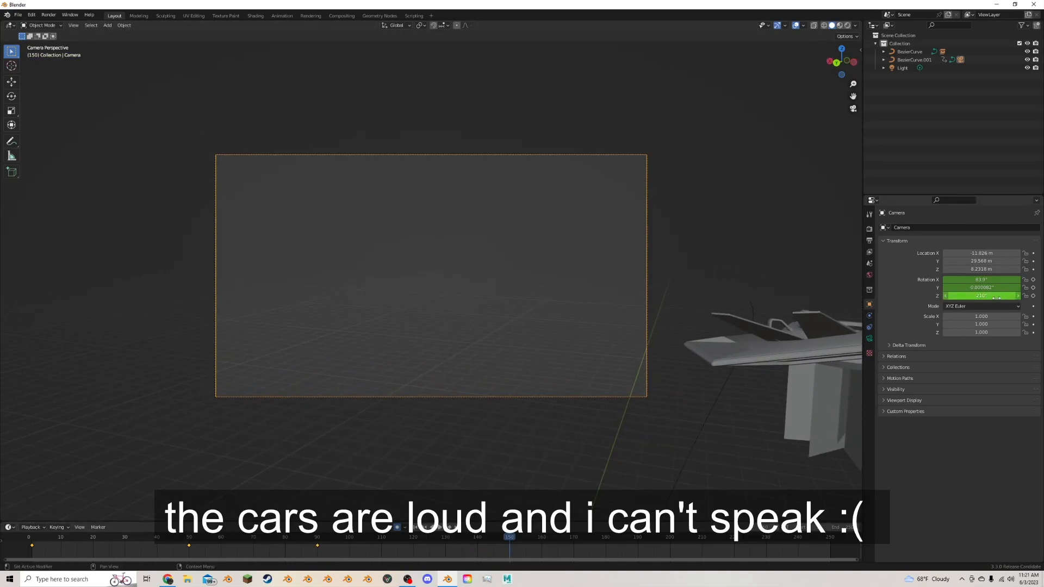
{"action": "left_click_drag", "start_coordinate": [995, 298], "coordinate": [957, 298]}
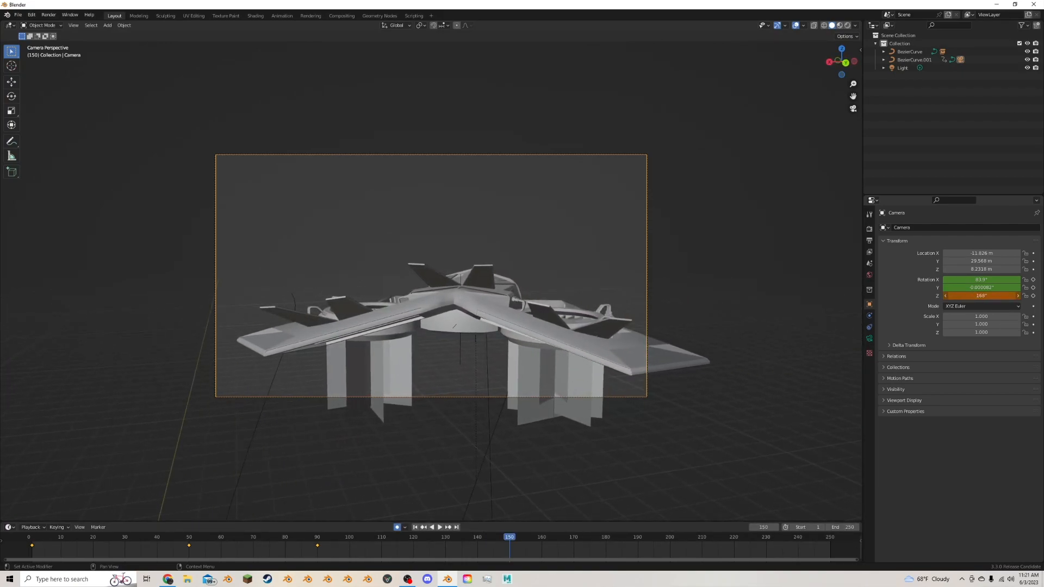
{"action": "left_click_drag", "start_coordinate": [540, 543], "coordinate": [745, 537]}
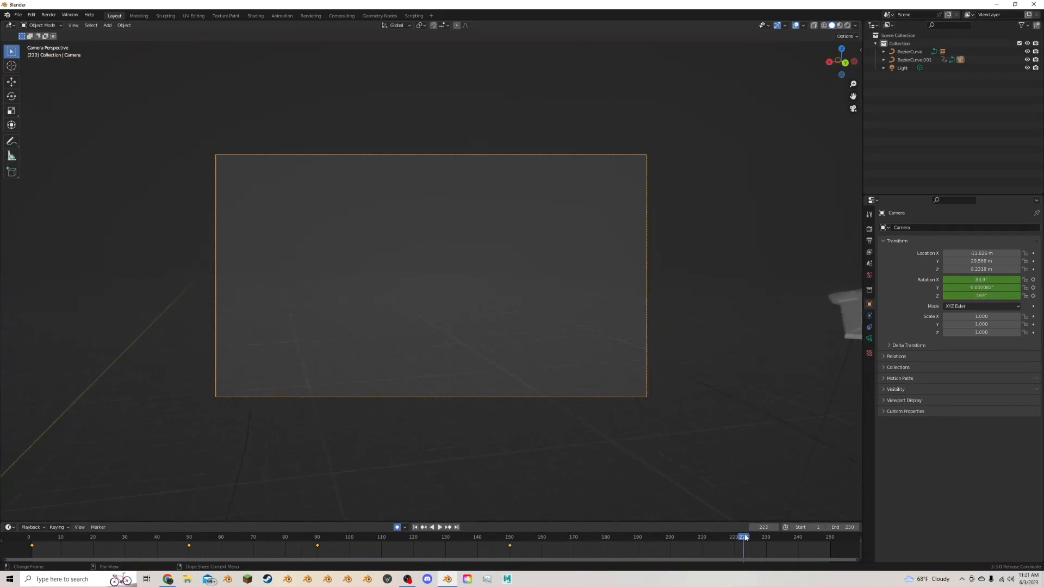
{"action": "left_click_drag", "start_coordinate": [1001, 297], "coordinate": [805, 298]}
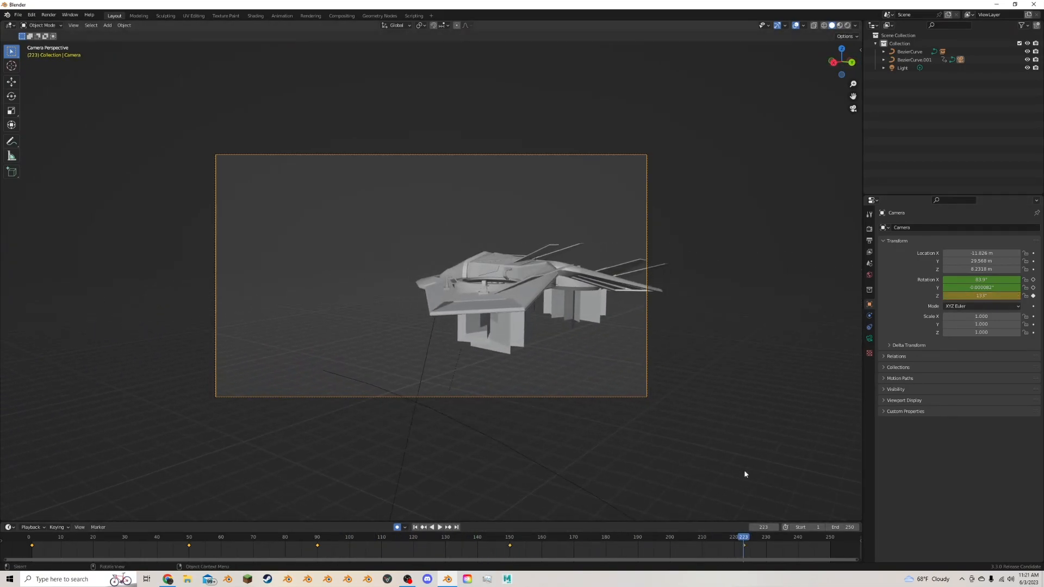
{"action": "left_click_drag", "start_coordinate": [758, 544], "coordinate": [816, 532]}
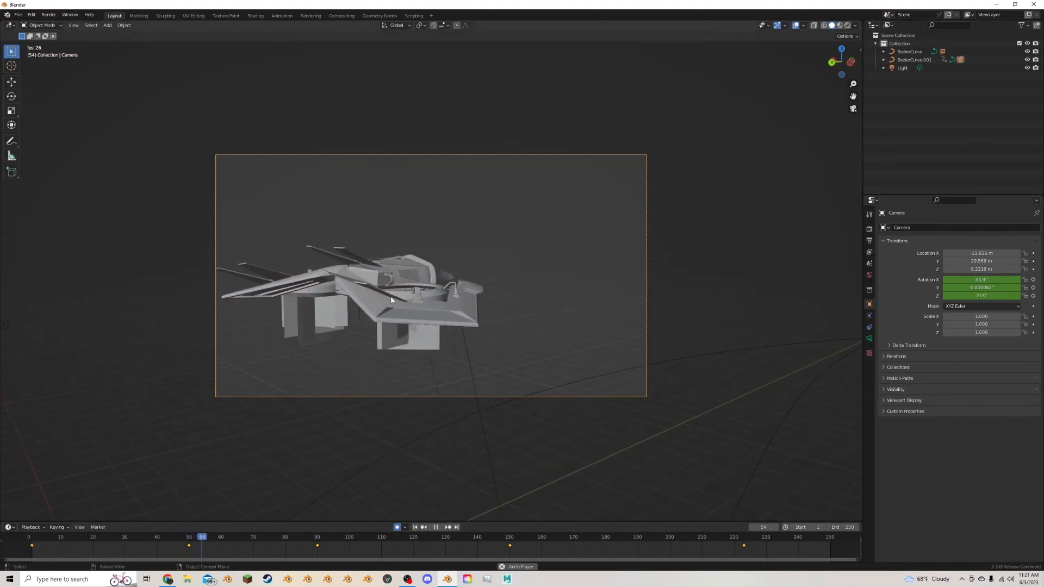
{"action": "key", "text": "space"}
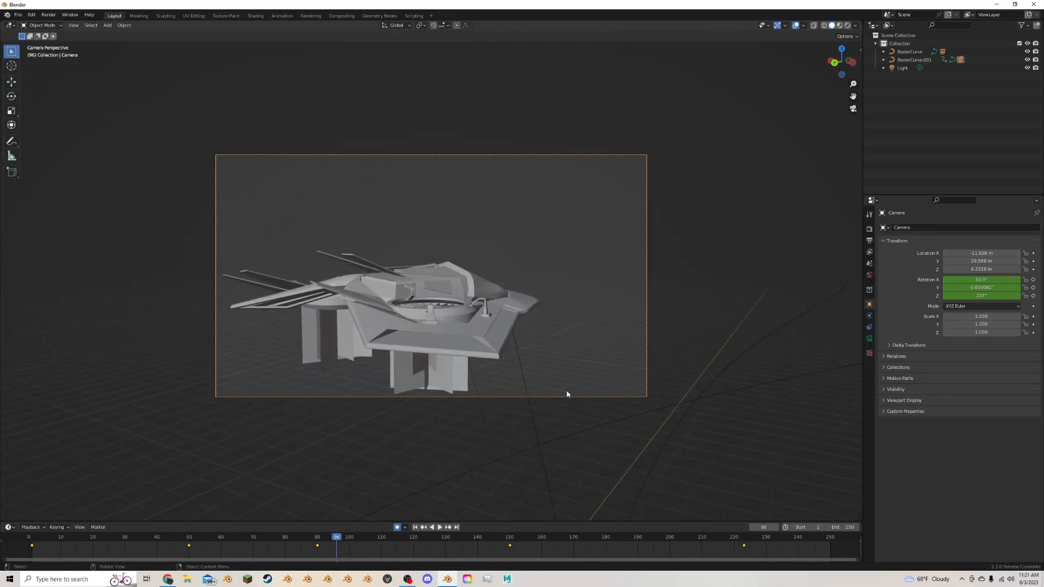
Leave the camera view and set the active spline's Resolution U to 64 on both Bezier curves.
{"action": "key", "text": "KP_0"}
{"action": "scroll", "coordinate": [585, 354], "scroll_direction": "down", "scroll_amount": 2}
{"action": "left_click", "coordinate": [537, 381]}
{"action": "scroll", "coordinate": [536, 382], "scroll_direction": "up", "scroll_amount": 2}
{"action": "middle_click_drag", "start_coordinate": [536, 383], "coordinate": [543, 368]}
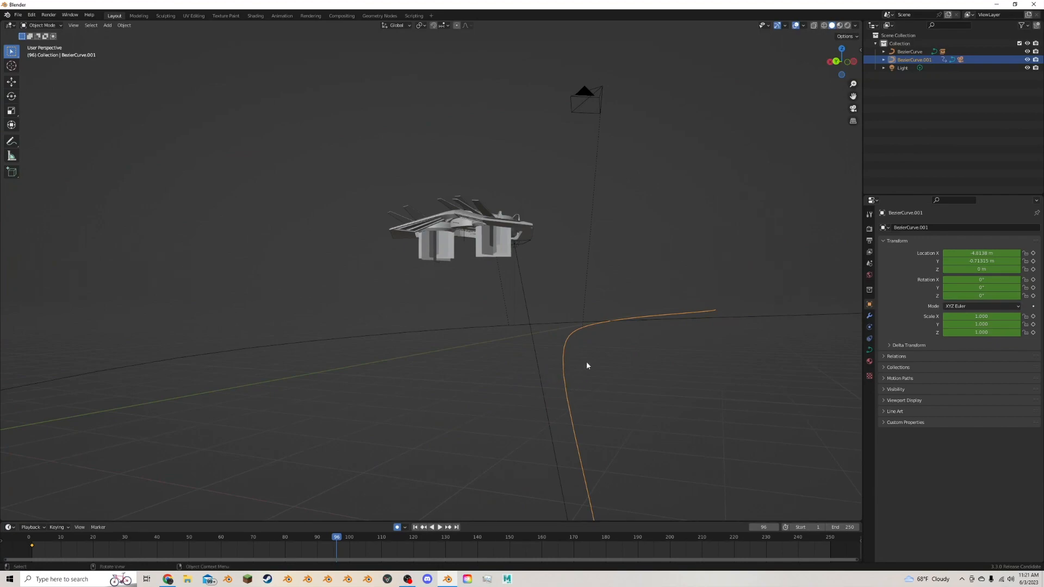
{"action": "left_click", "coordinate": [869, 351]}
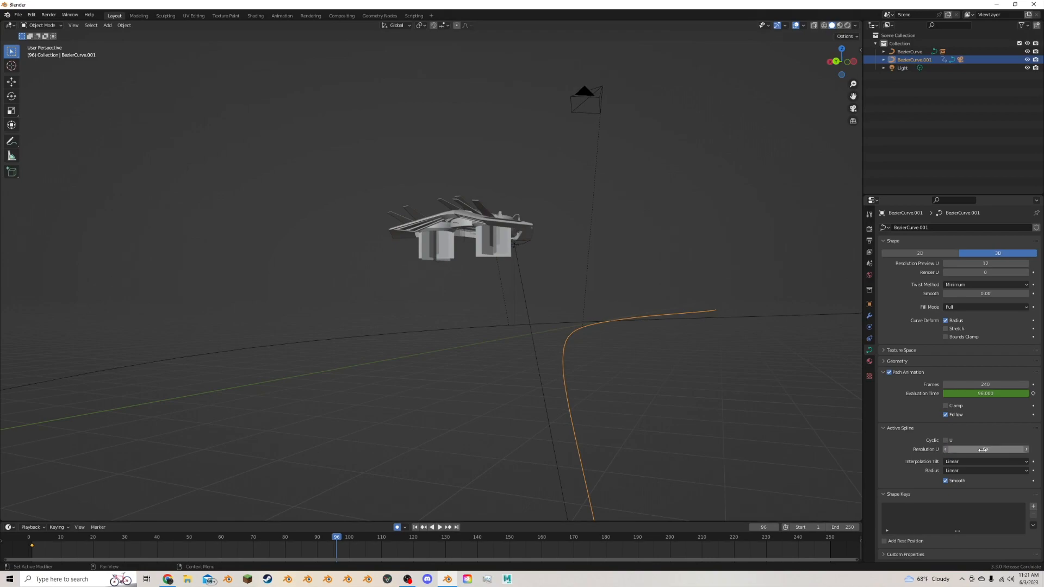
{"action": "left_click", "coordinate": [471, 329]}
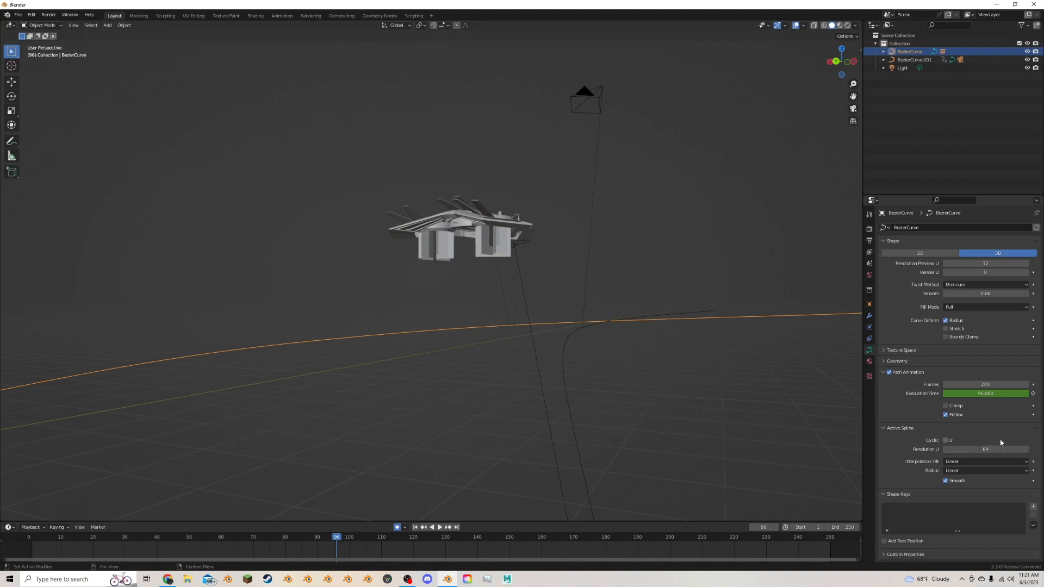
Watch the smoothed animation through the camera from the first frame, then stop it and select the camera.
{"action": "left_click", "coordinate": [416, 528]}
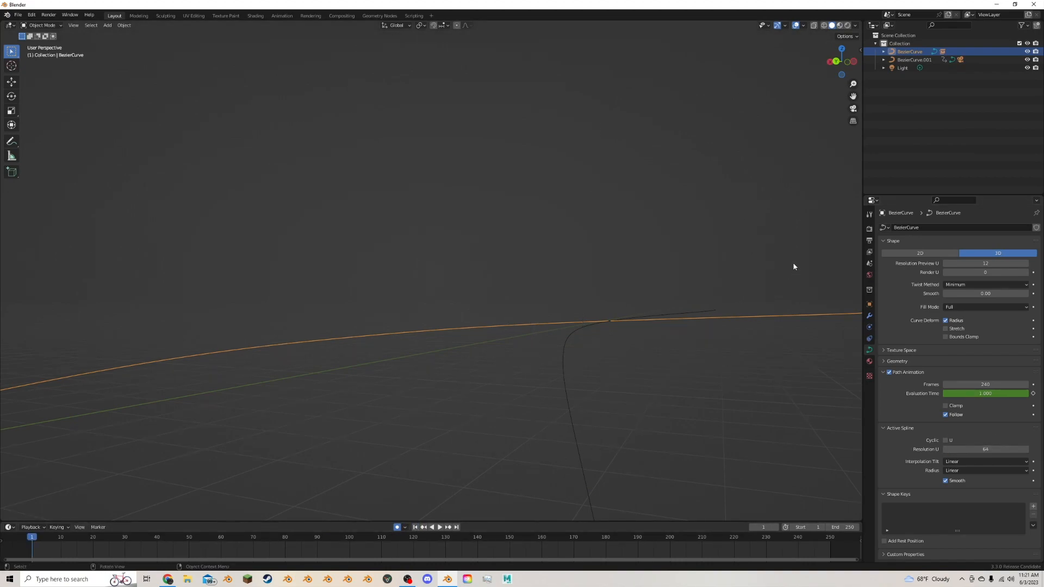
{"action": "left_click", "coordinate": [853, 109]}
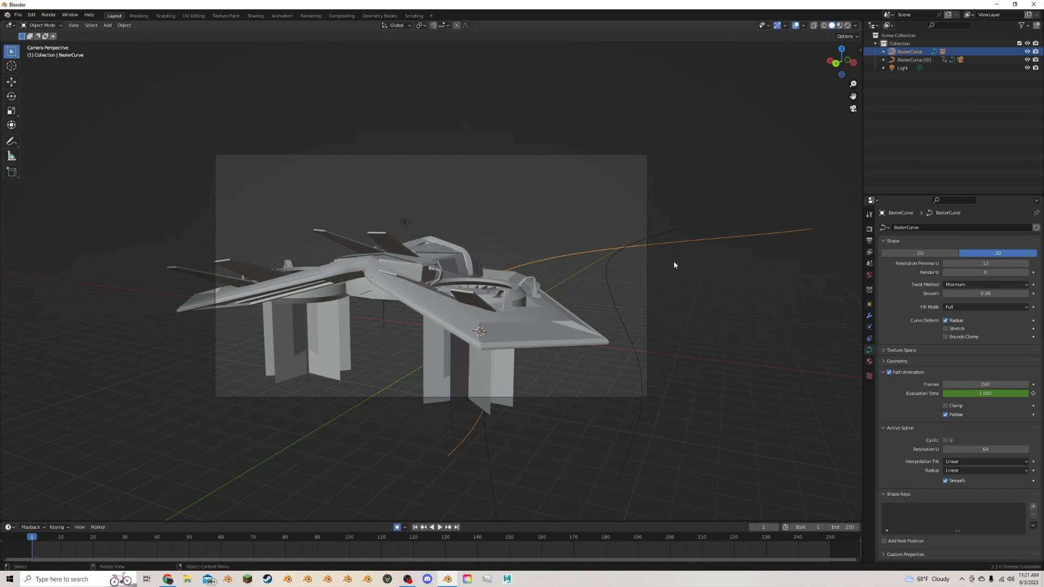
{"action": "key", "text": "space"}
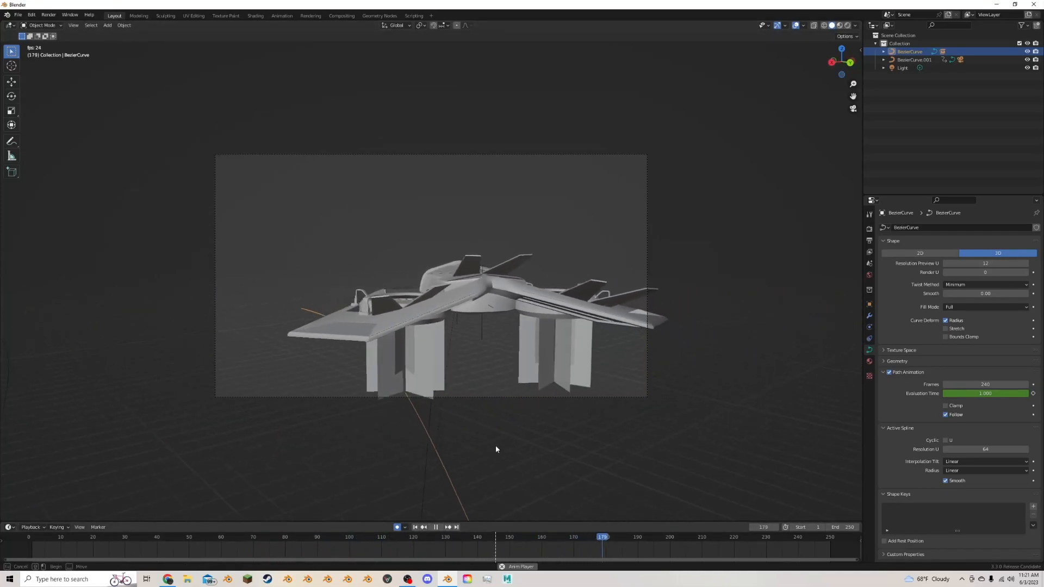
{"action": "key", "text": "Escape"}
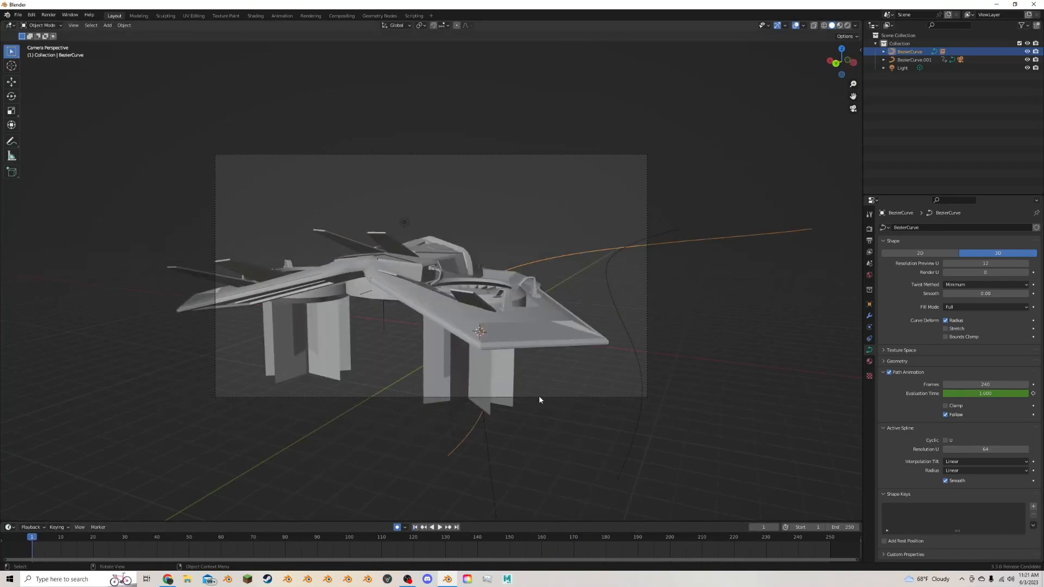
{"action": "left_click", "coordinate": [537, 398]}
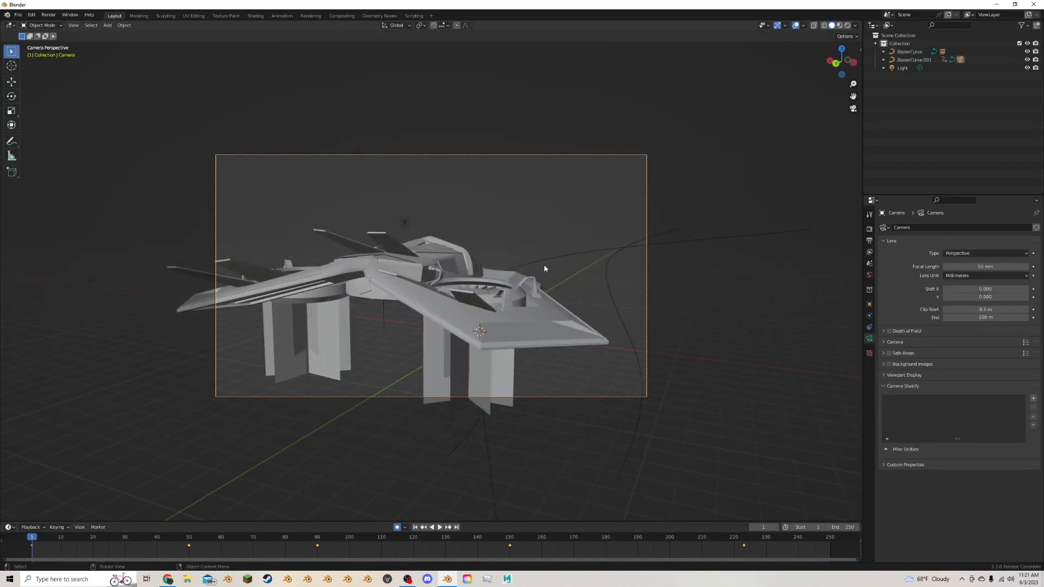